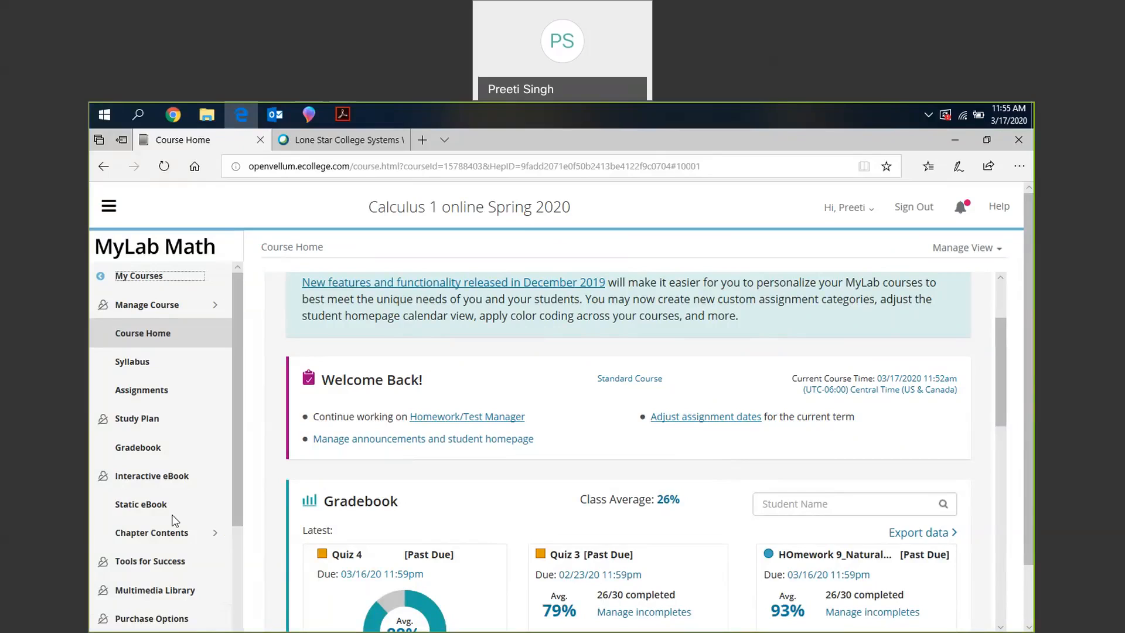
- Open the course's Assignment Manager from Course Tools and look over the options for creating an assignment
scroll(164, 451, down, 3)
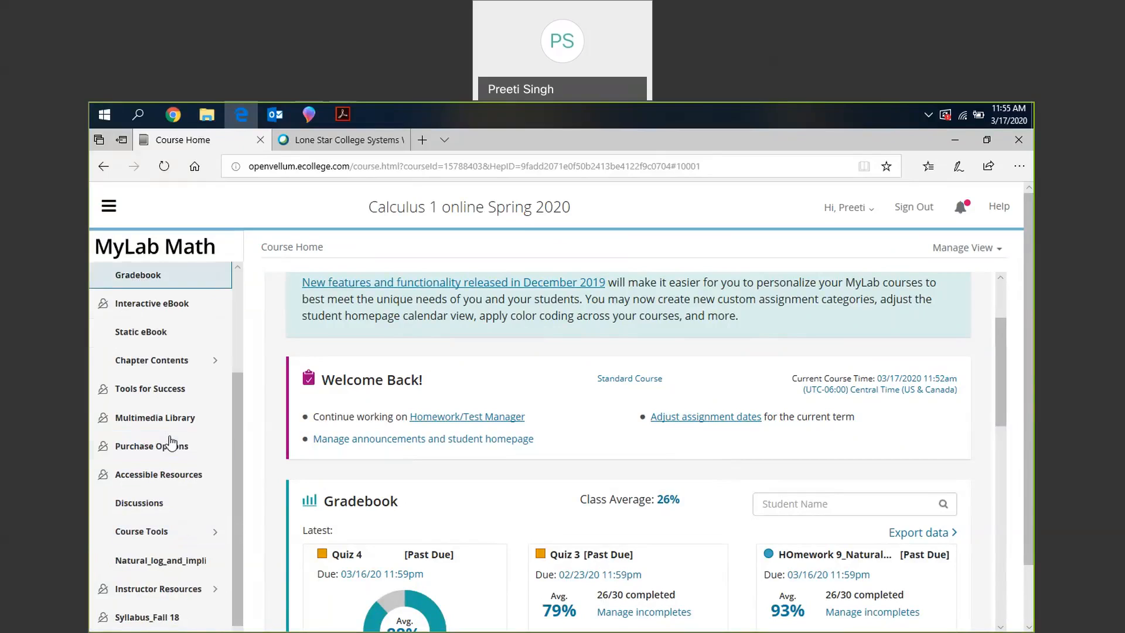
click(166, 531)
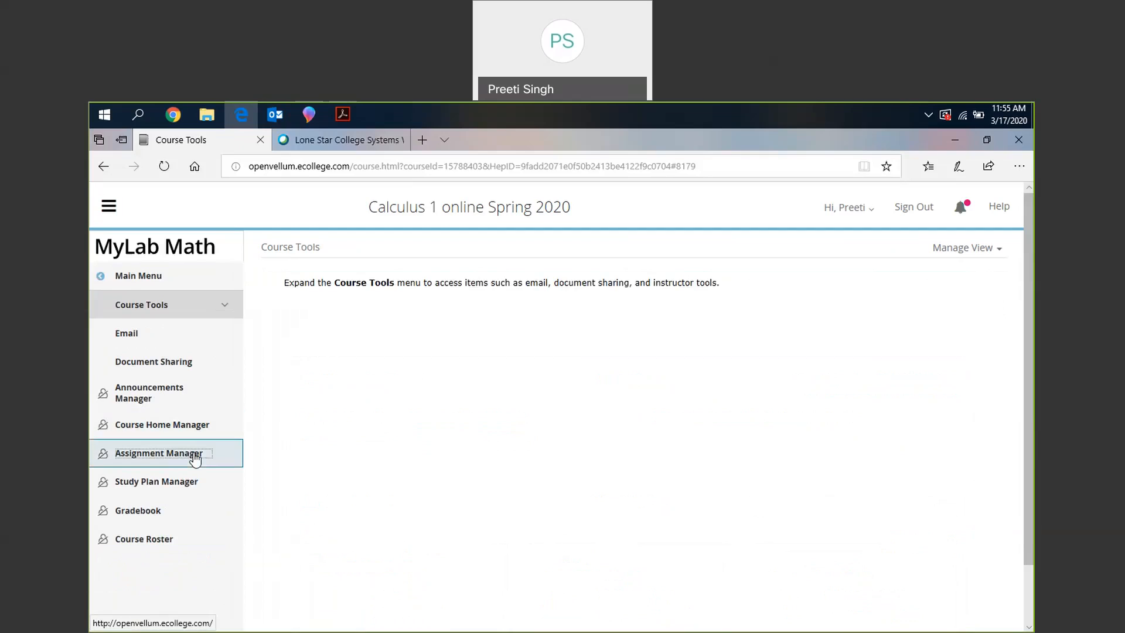
click(195, 457)
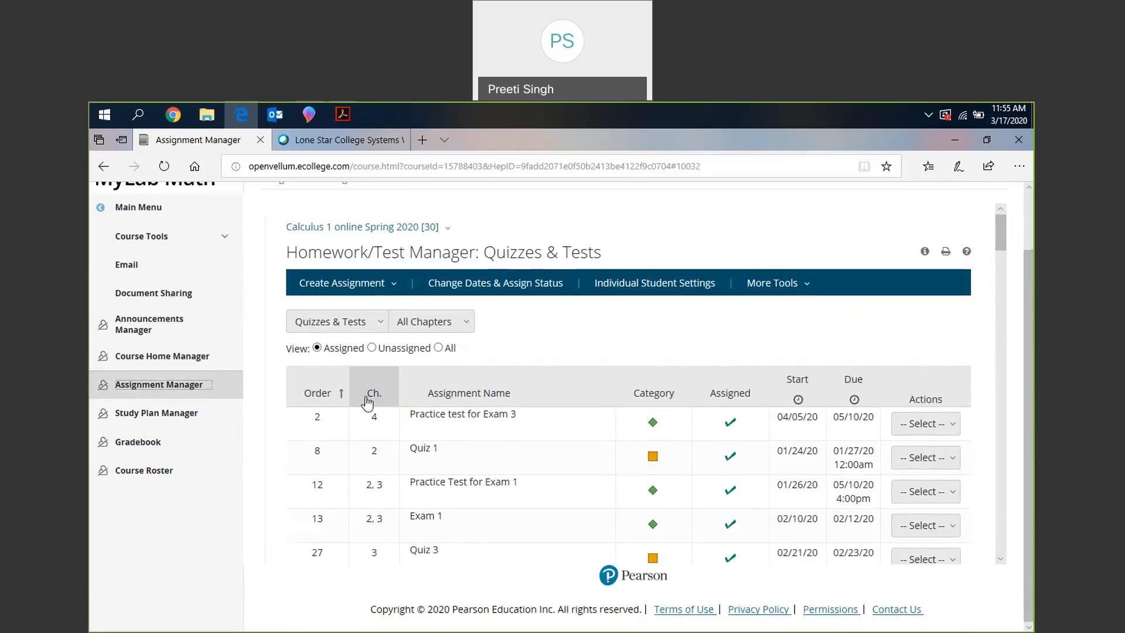
click(395, 286)
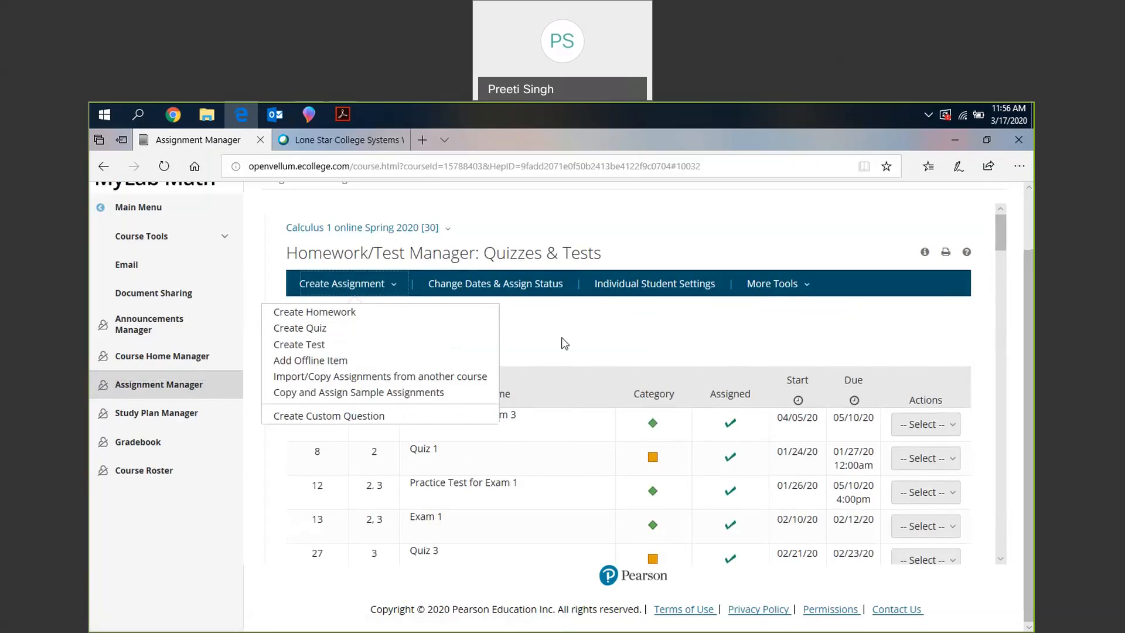
click(679, 363)
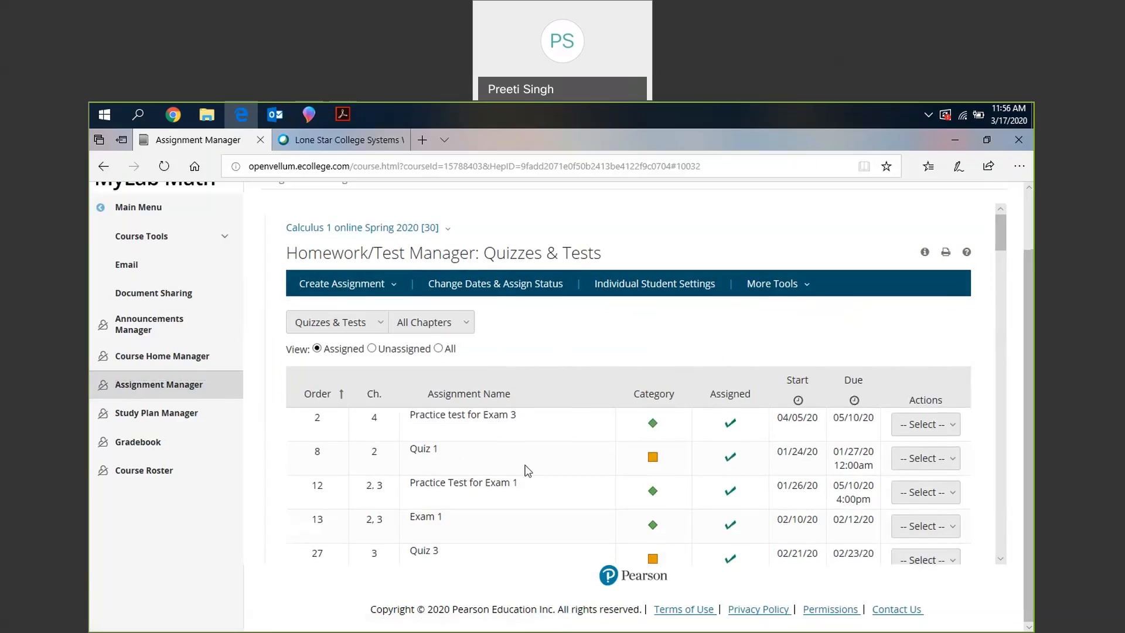
- Open the class settings for Quiz 1 in the list of assigned quizzes and tests
scroll(762, 457, down, 1)
click(930, 457)
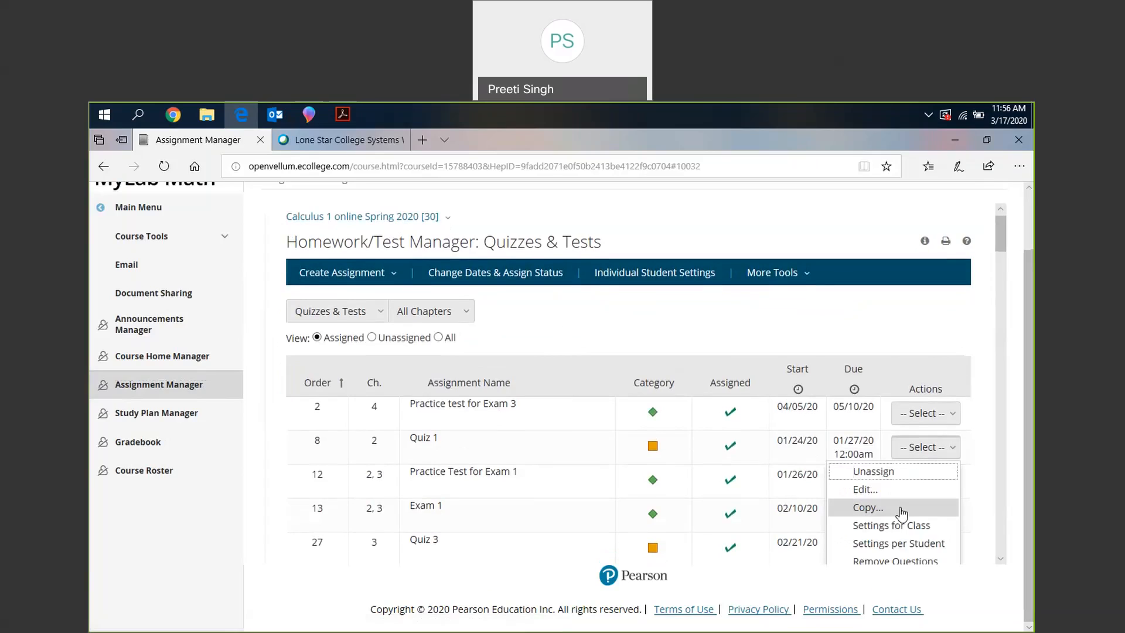
scroll(901, 514, down, 1)
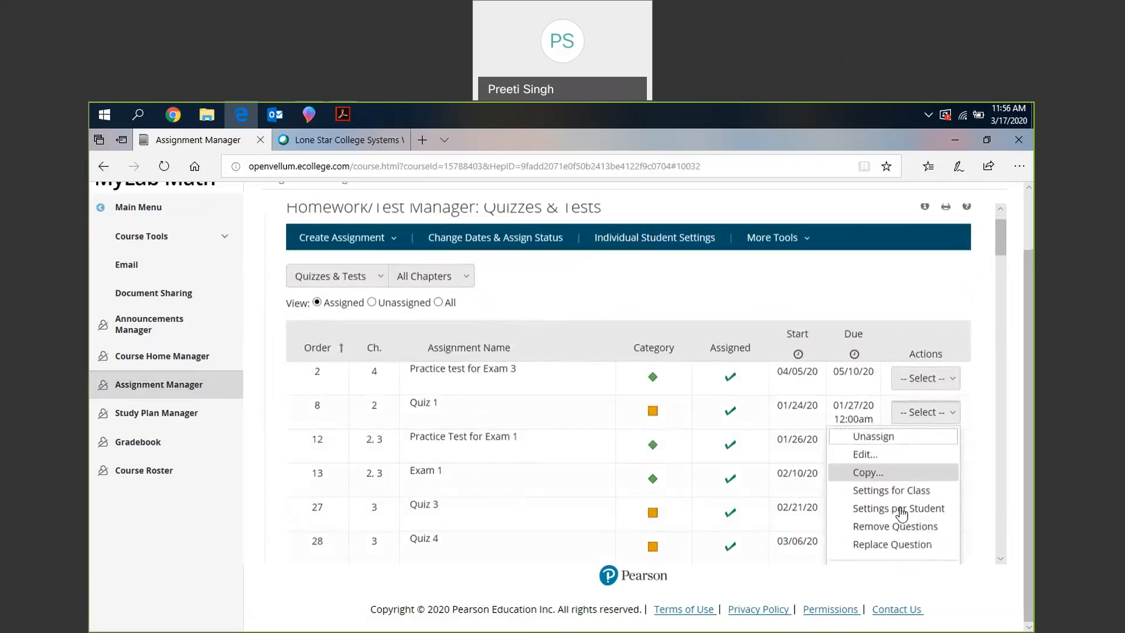
scroll(901, 514, down, 1)
click(903, 472)
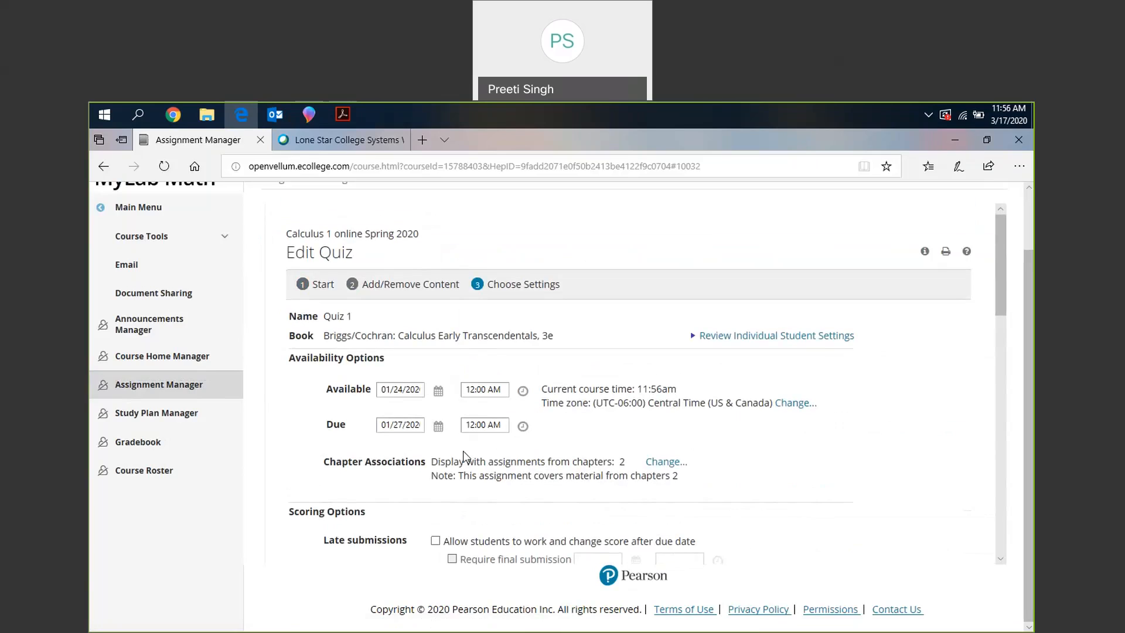
- Examine Quiz 1's availability, late submission and partial credit settings, and its access controls for password, attempts and incomplete attempts
scroll(463, 451, down, 2)
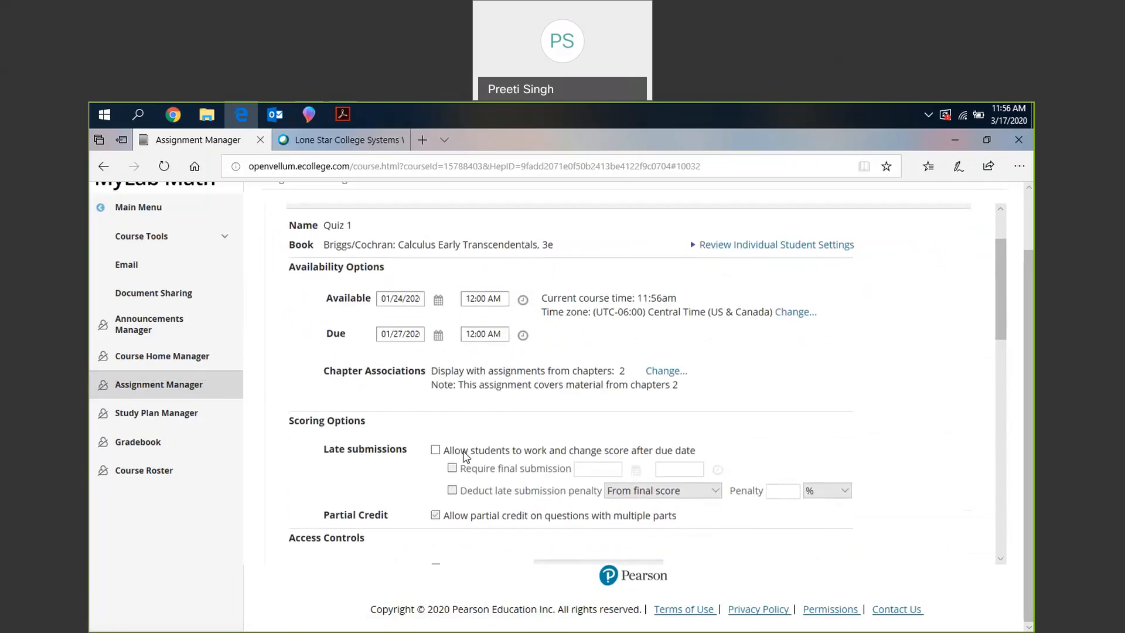
scroll(465, 456, down, 1)
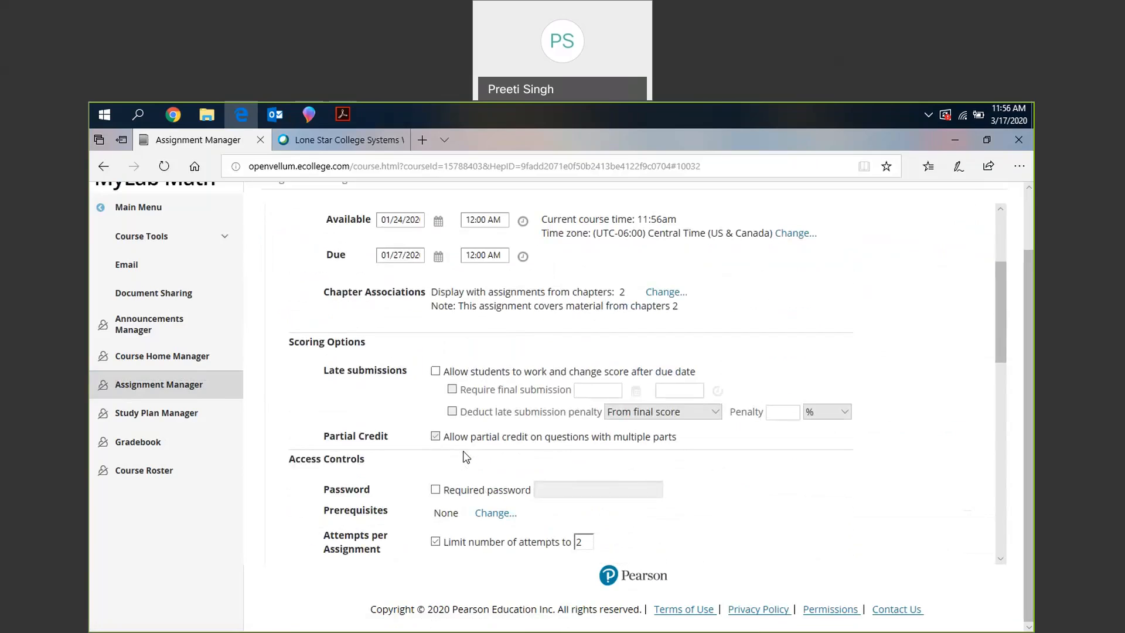
scroll(466, 456, down, 1)
scroll(457, 434, down, 1)
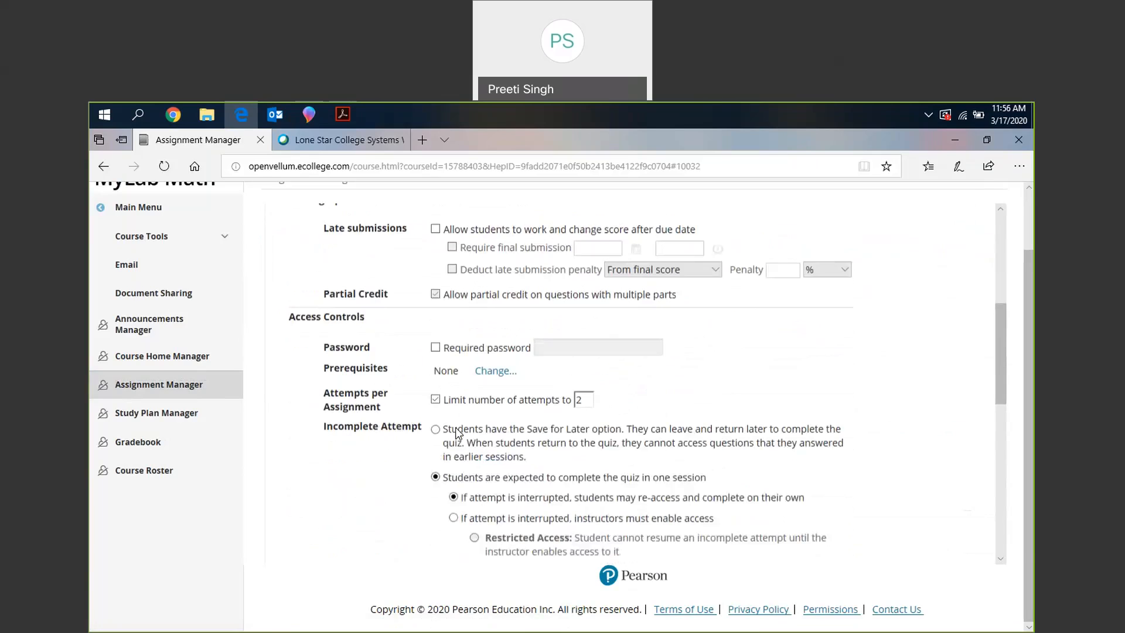
scroll(458, 434, down, 1)
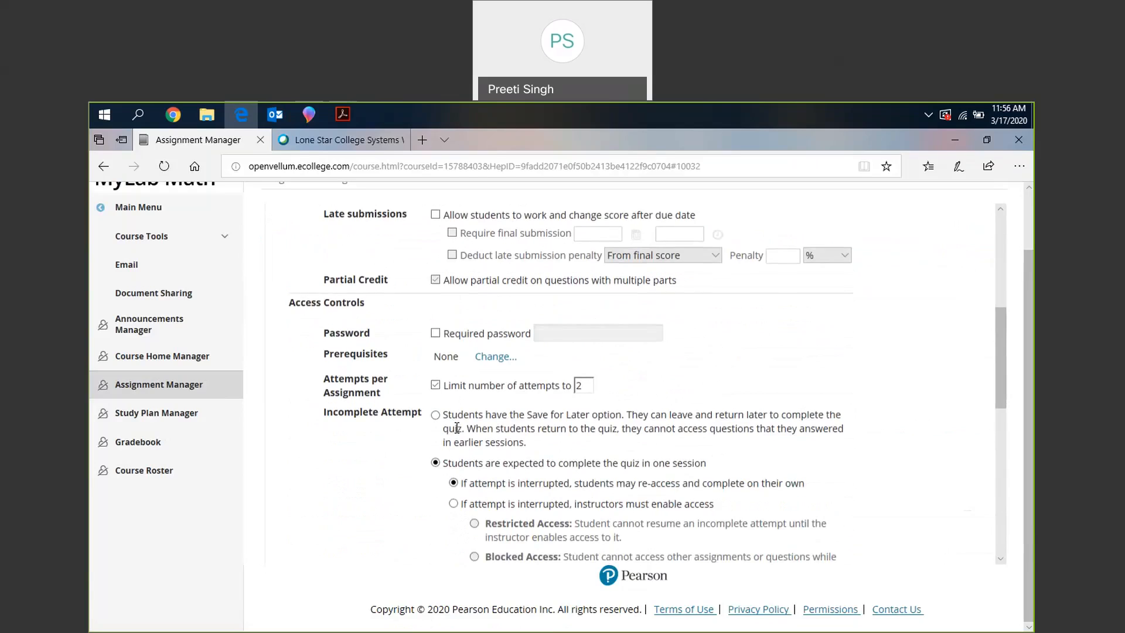
scroll(456, 428, down, 1)
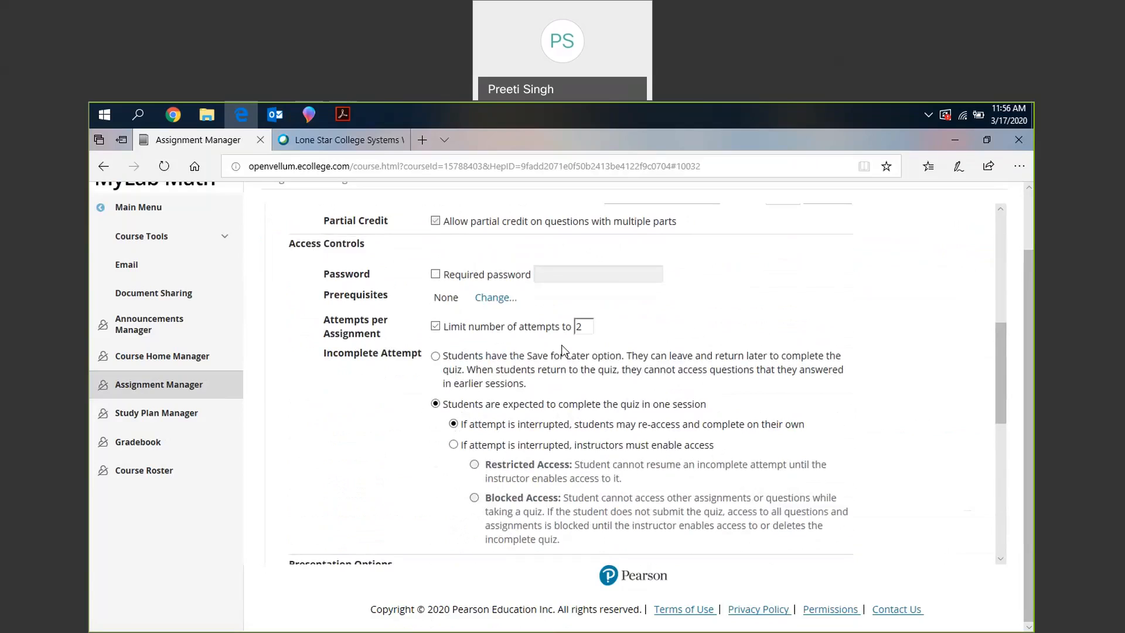
scroll(545, 479, down, 1)
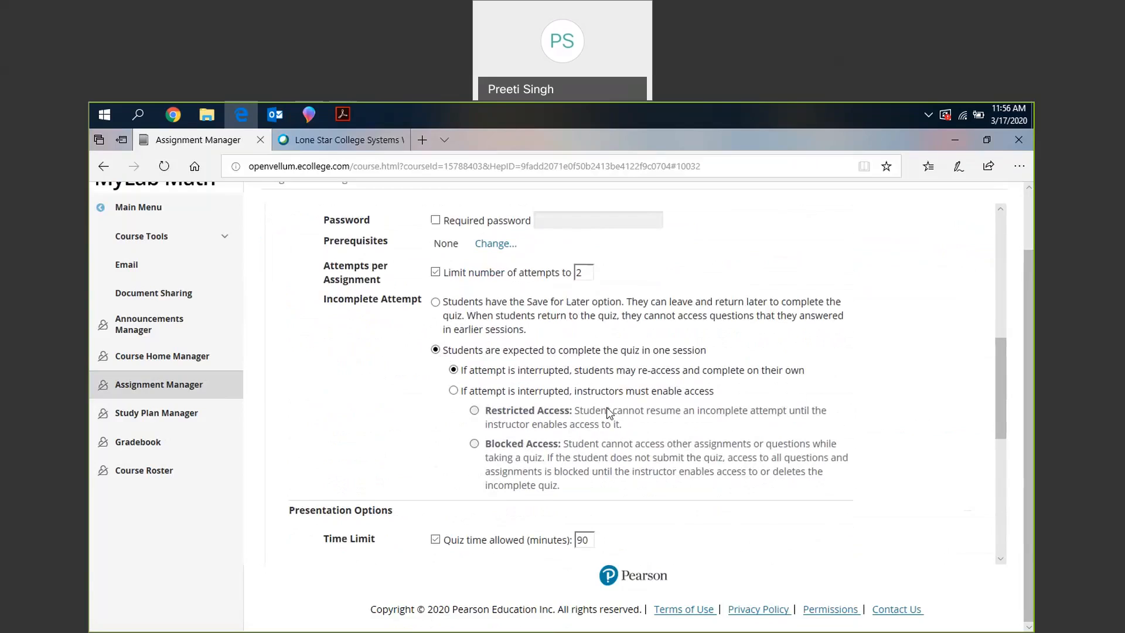
scroll(610, 413, down, 1)
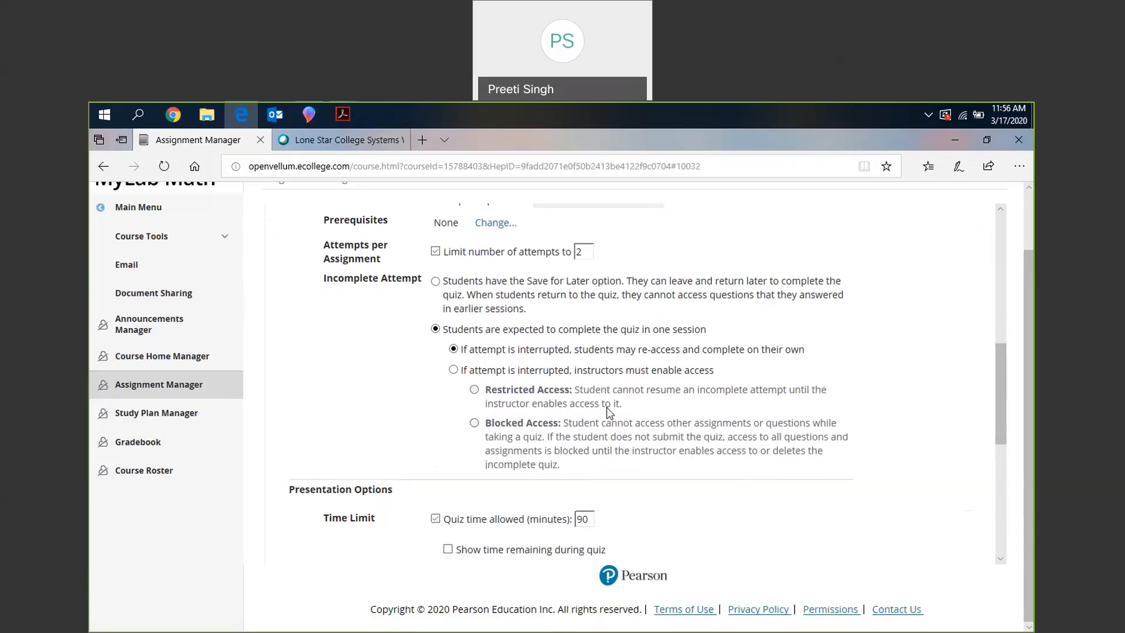
scroll(609, 411, down, 1)
scroll(608, 411, down, 3)
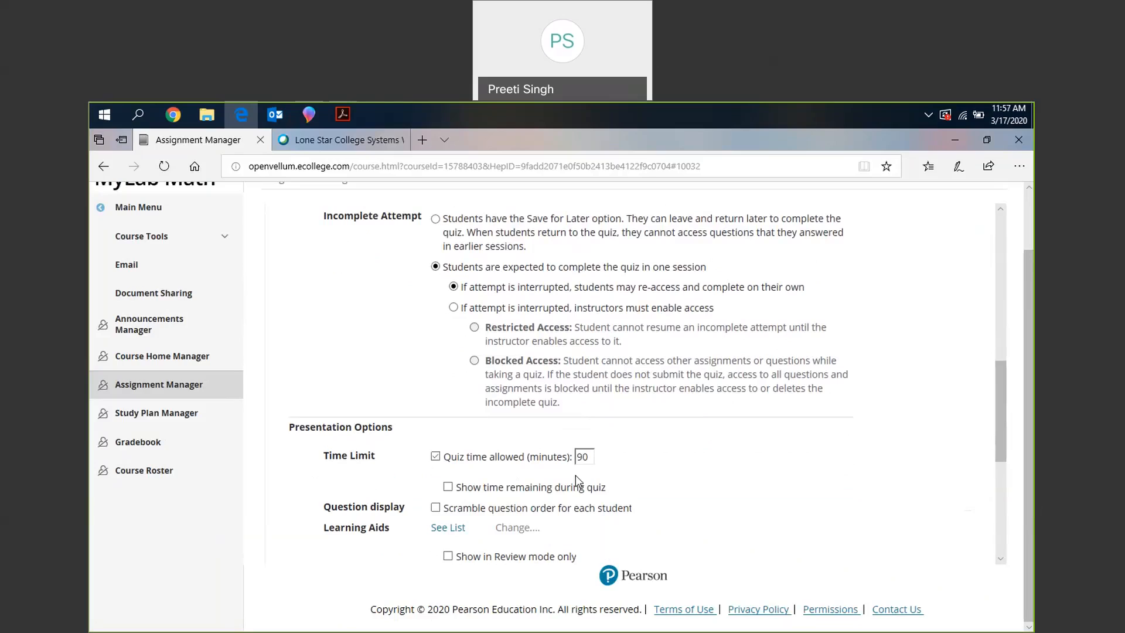
scroll(575, 476, up, 1)
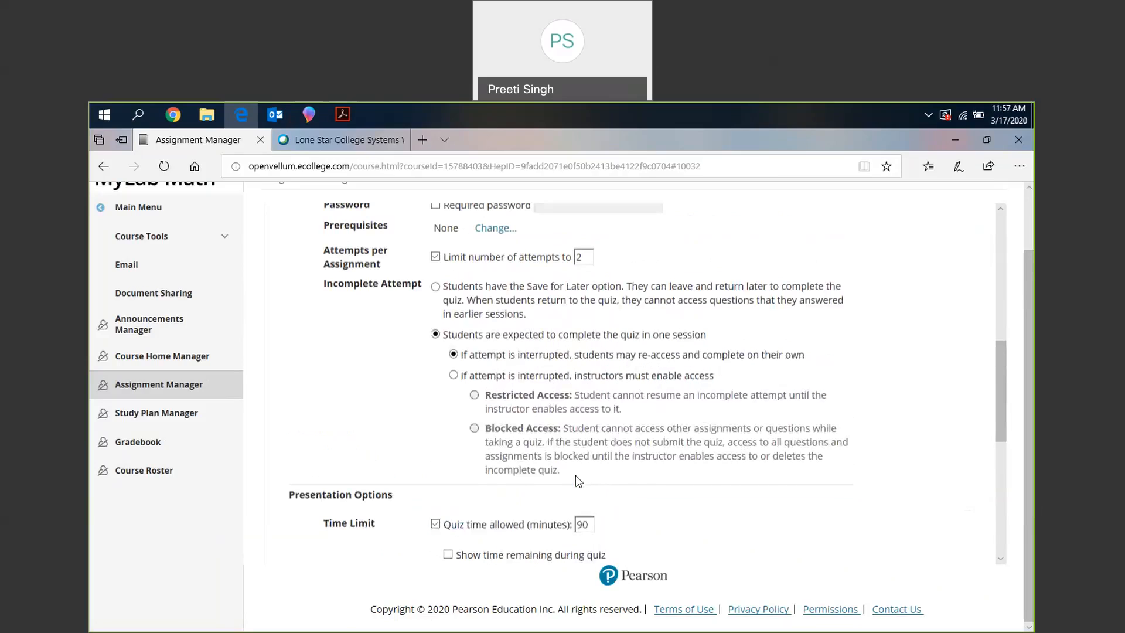
scroll(578, 480, up, 1)
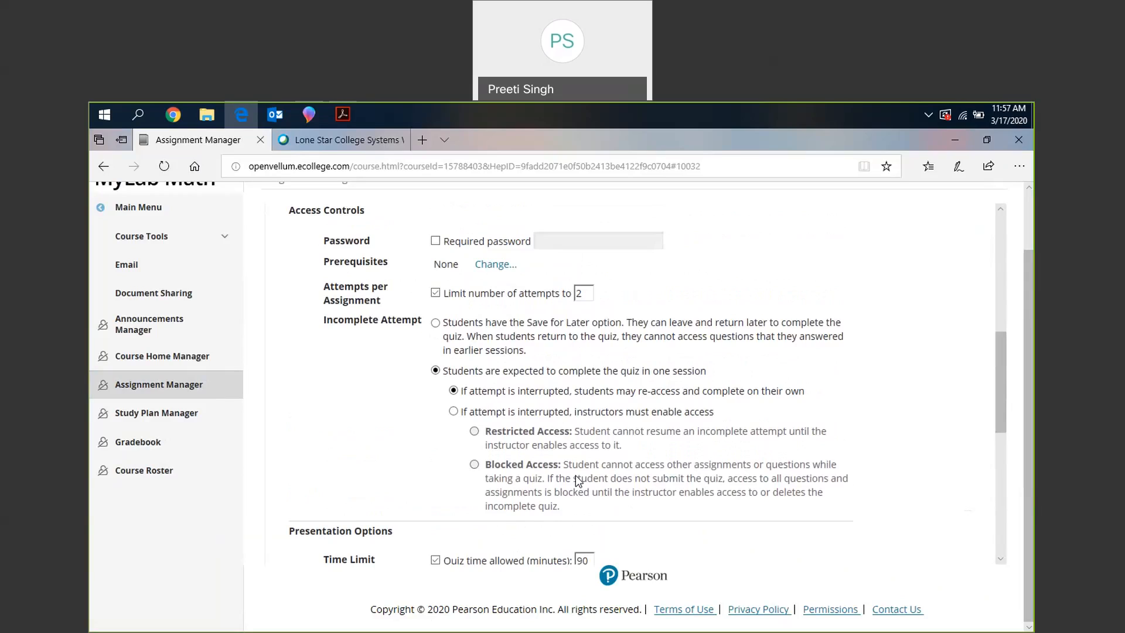
scroll(578, 480, down, 1)
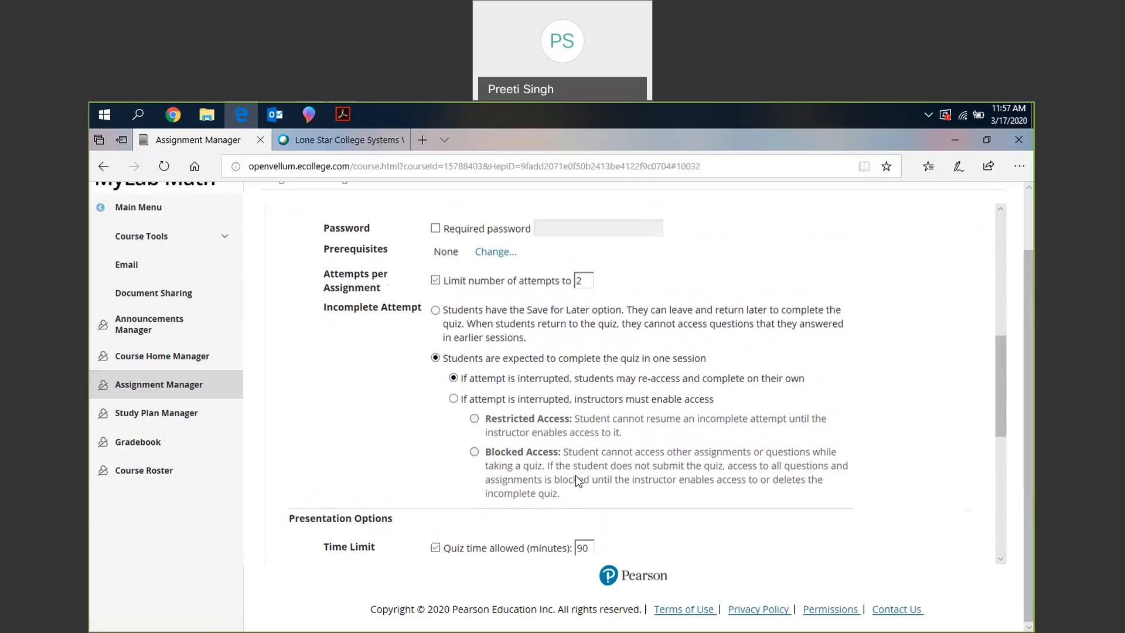
- Examine Quiz 1's presentation options, including time limit, question order and learning aids, and its review options
scroll(578, 481, down, 2)
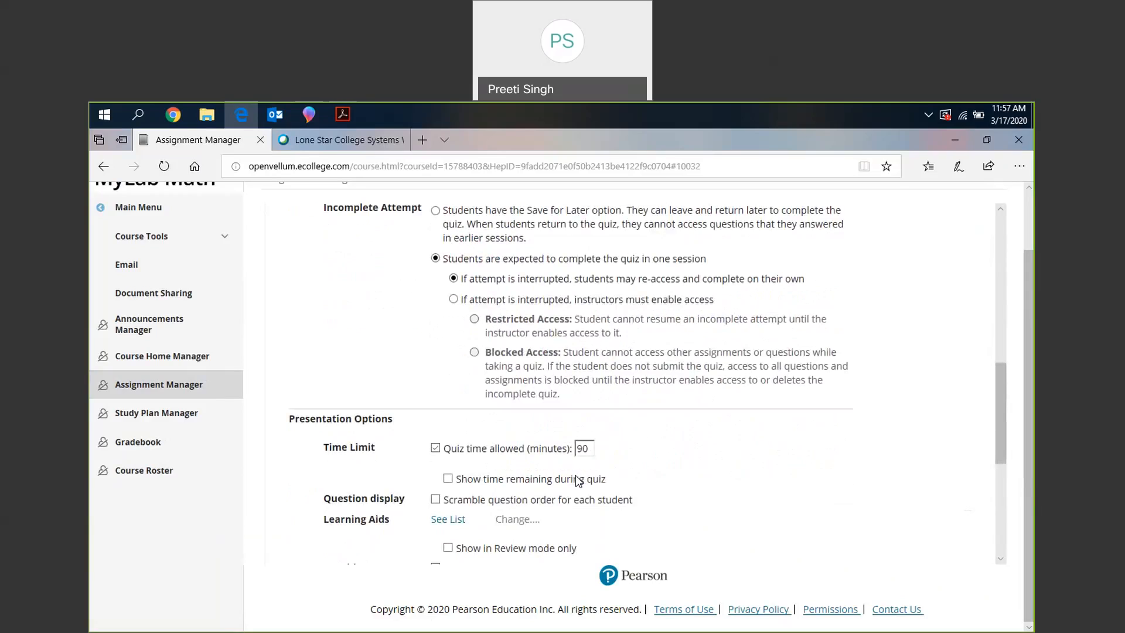
scroll(578, 481, down, 1)
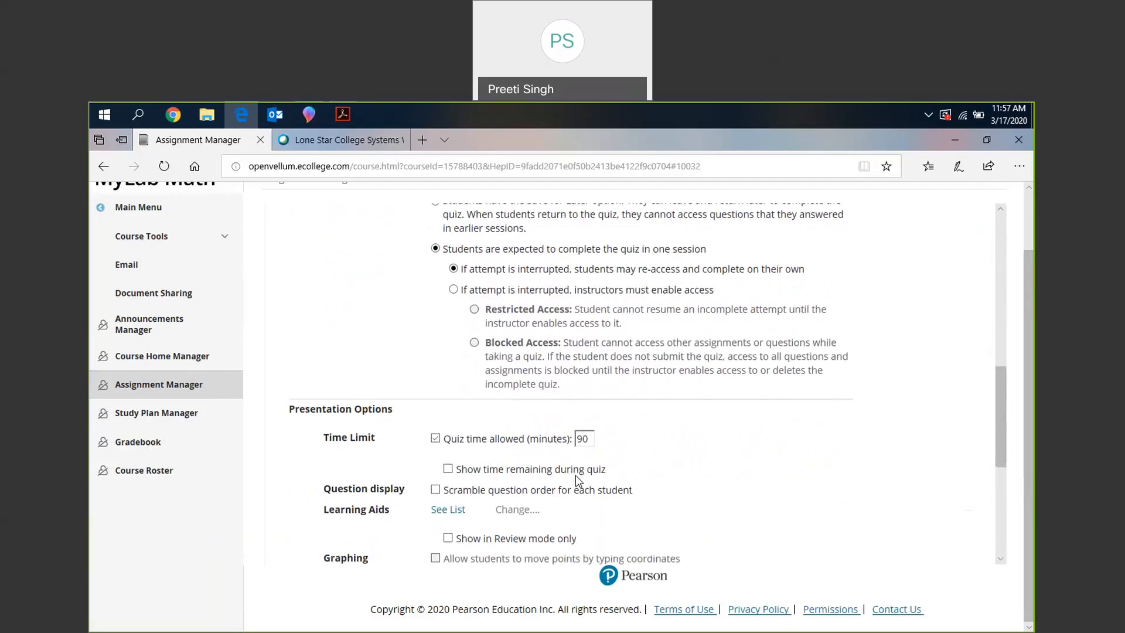
scroll(575, 475, down, 3)
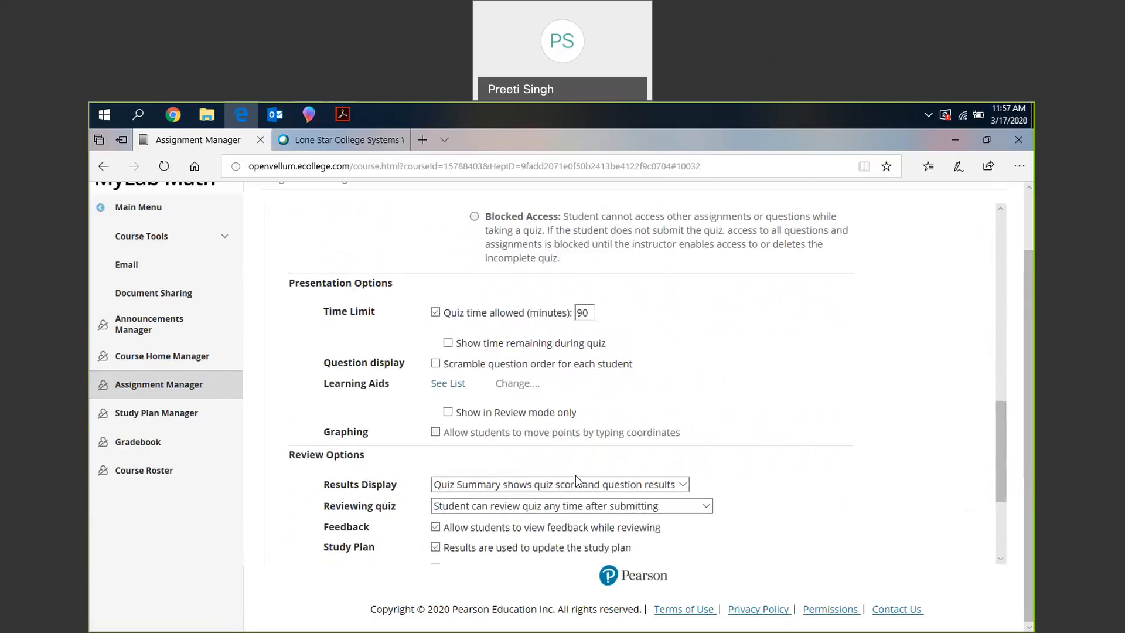
scroll(575, 476, down, 3)
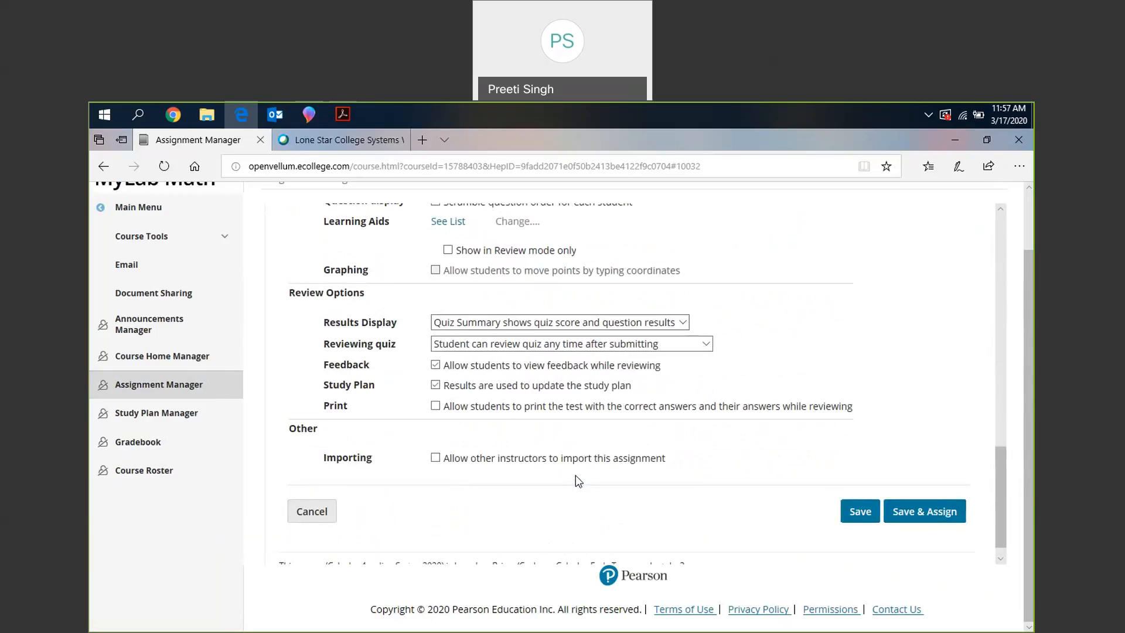
scroll(578, 480, down, 1)
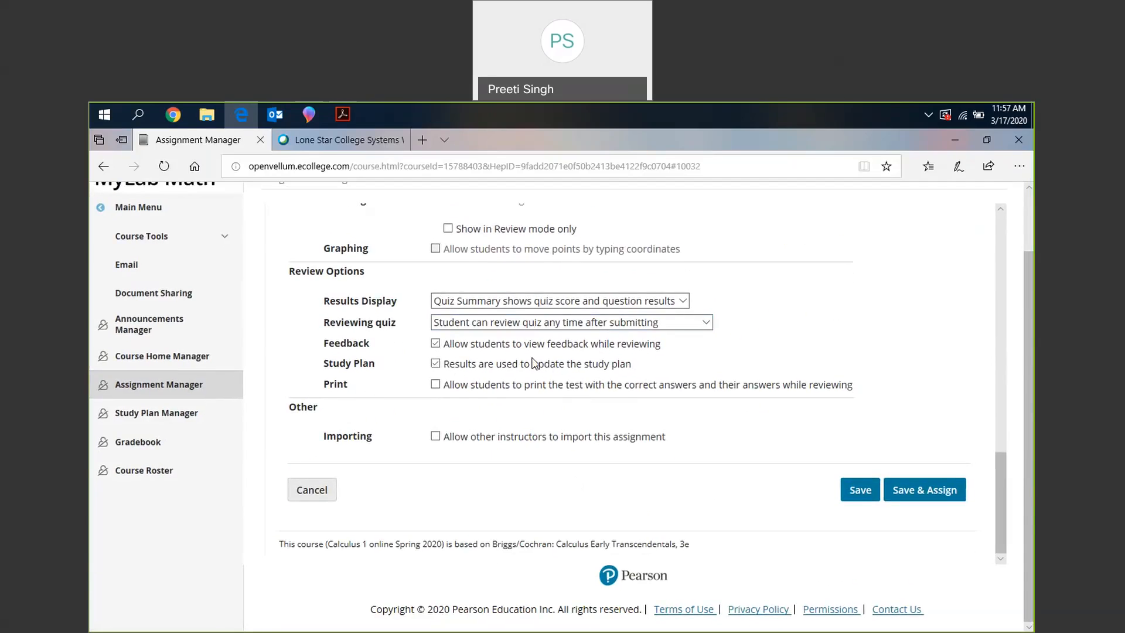
- Check the choices for when students can review Quiz 1, and save and assign the quiz despite its passed due date
click(613, 323)
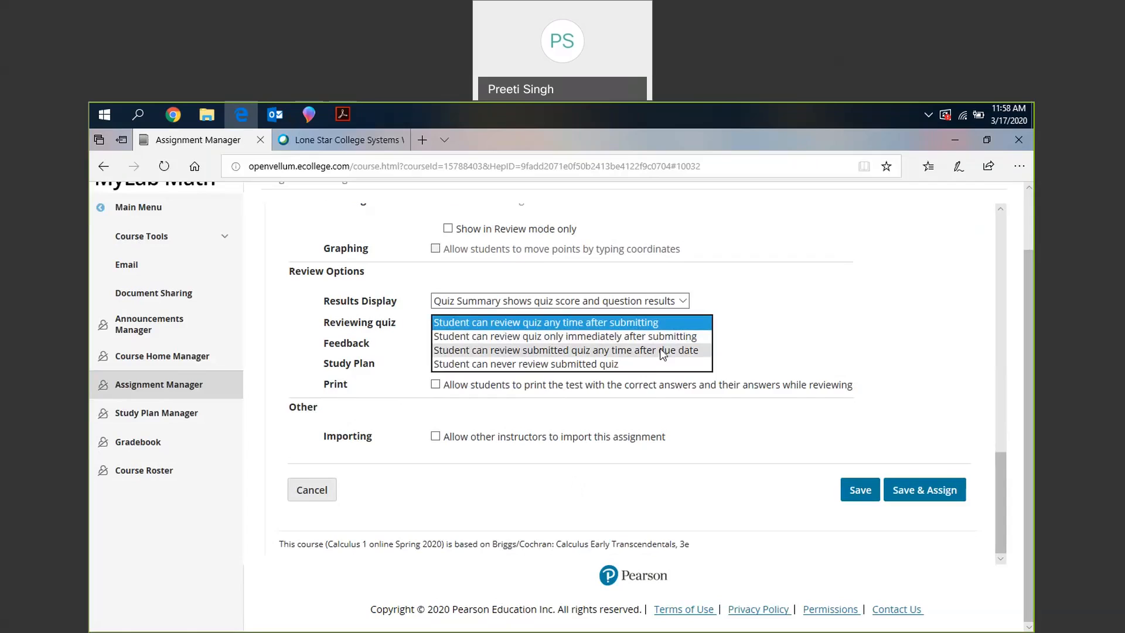
click(831, 350)
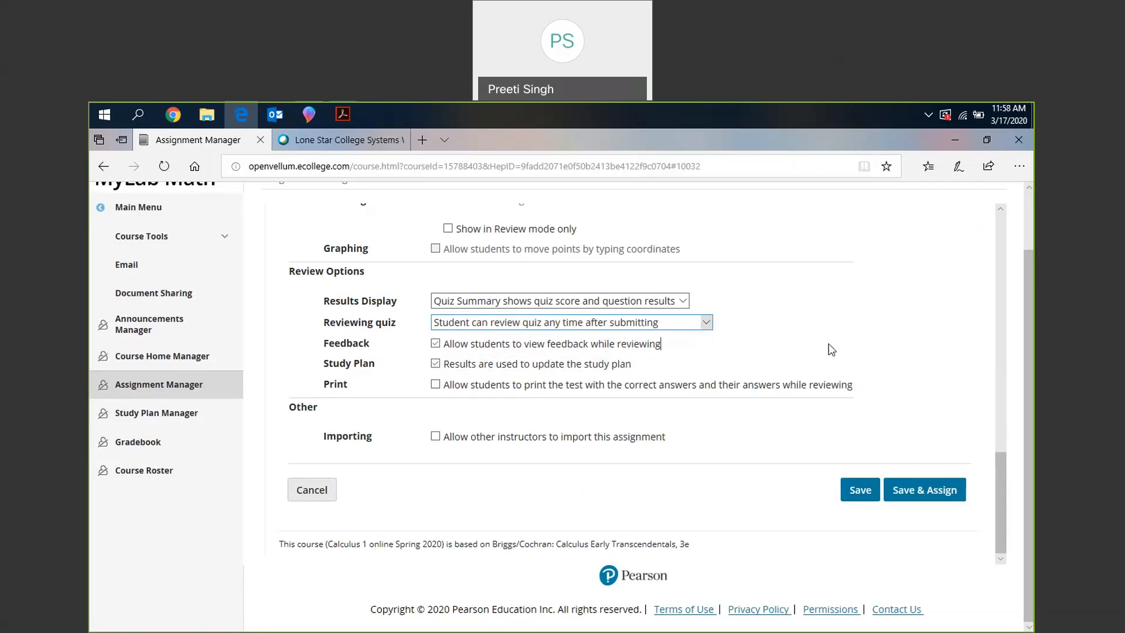
click(920, 499)
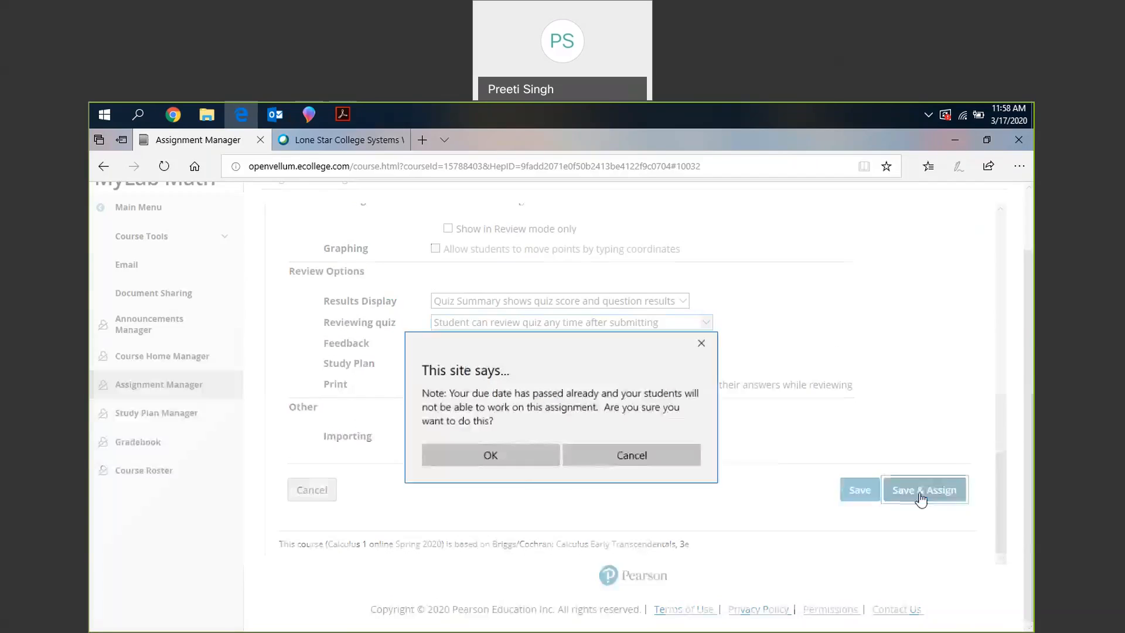
click(511, 455)
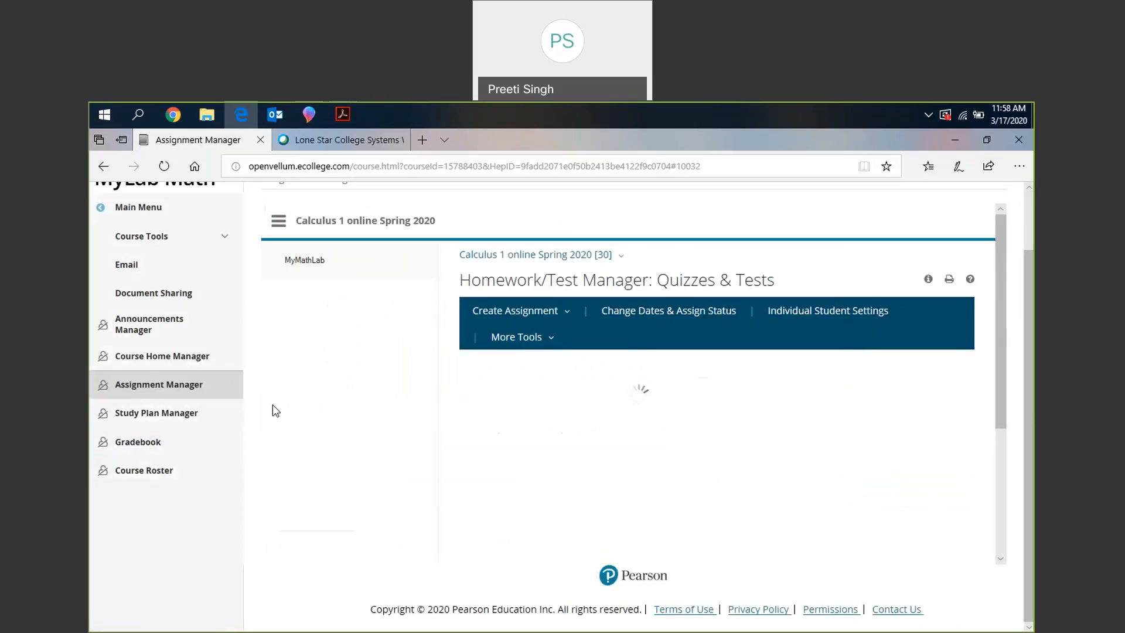
- Look through the assigned quizzes and tests and open a preview of Practice Test for Exam 1
scroll(570, 494, down, 2)
scroll(570, 494, down, 1)
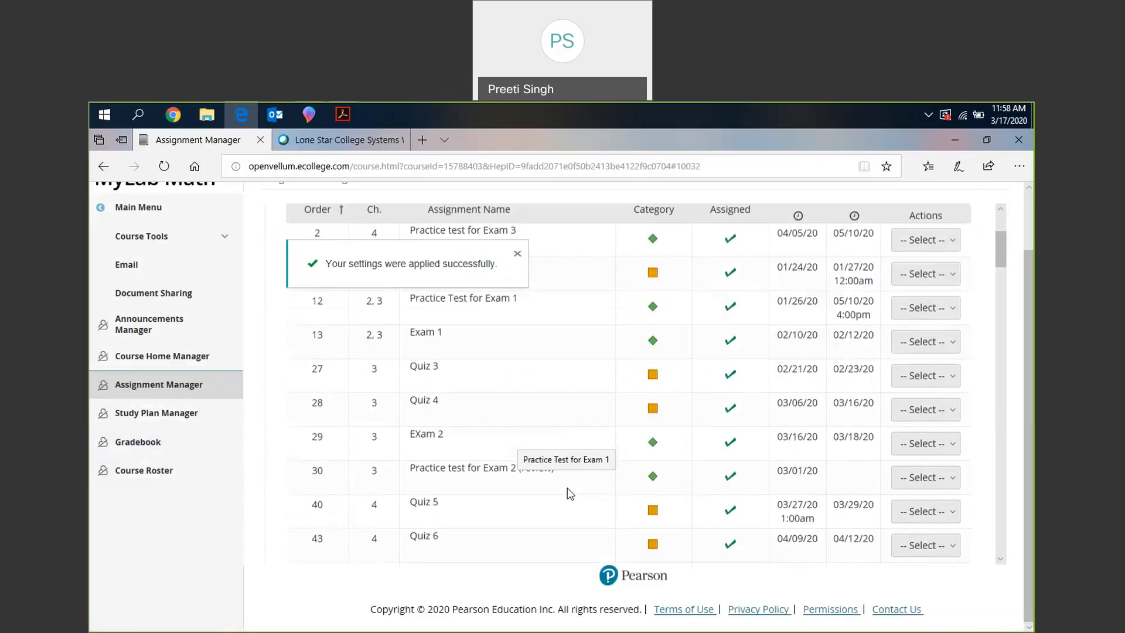
scroll(570, 494, down, 3)
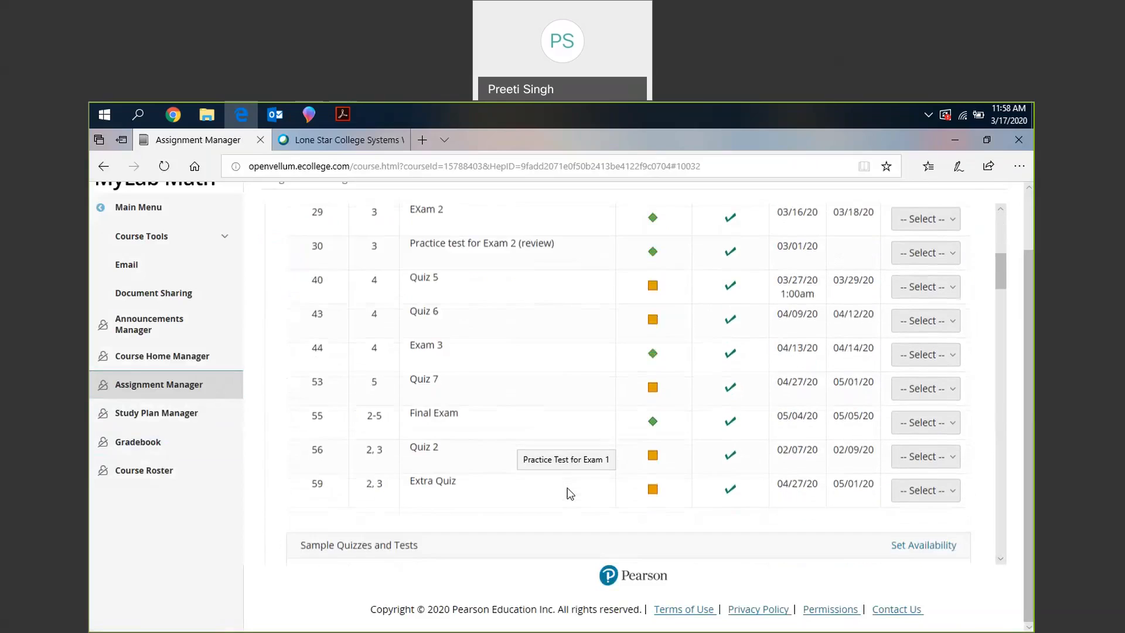
scroll(570, 494, up, 3)
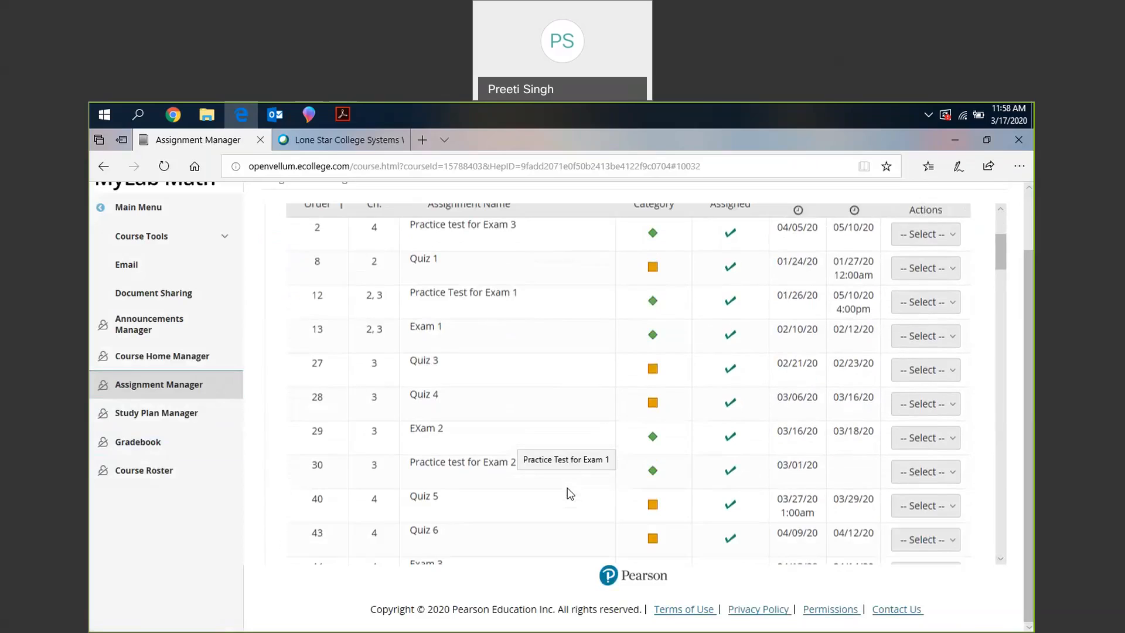
scroll(570, 494, up, 3)
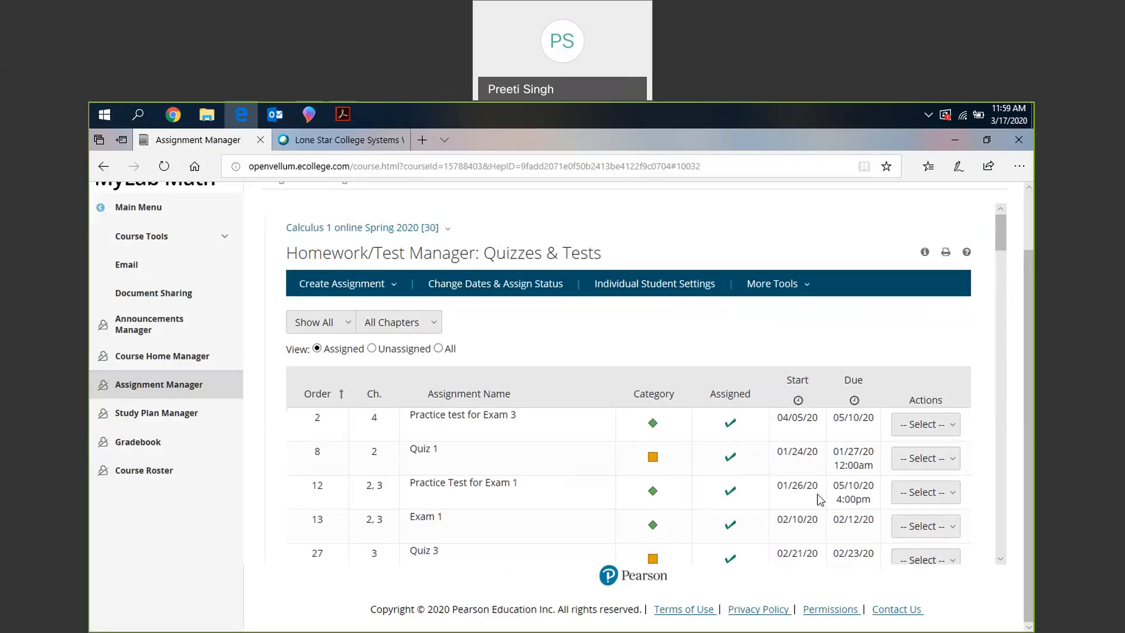
click(944, 493)
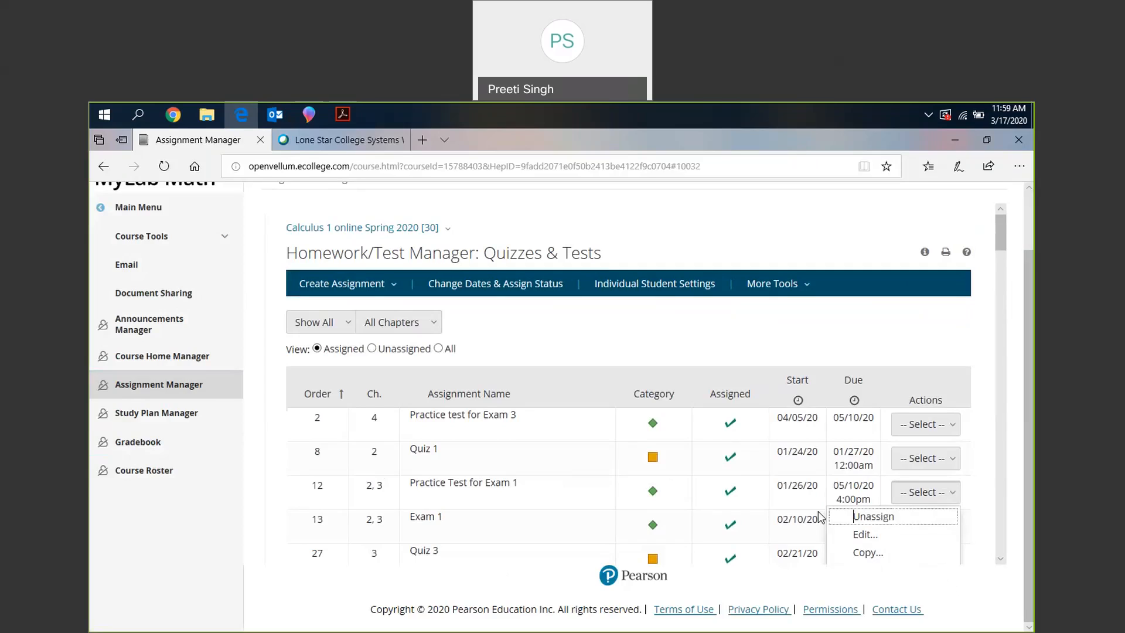
scroll(818, 511, down, 2)
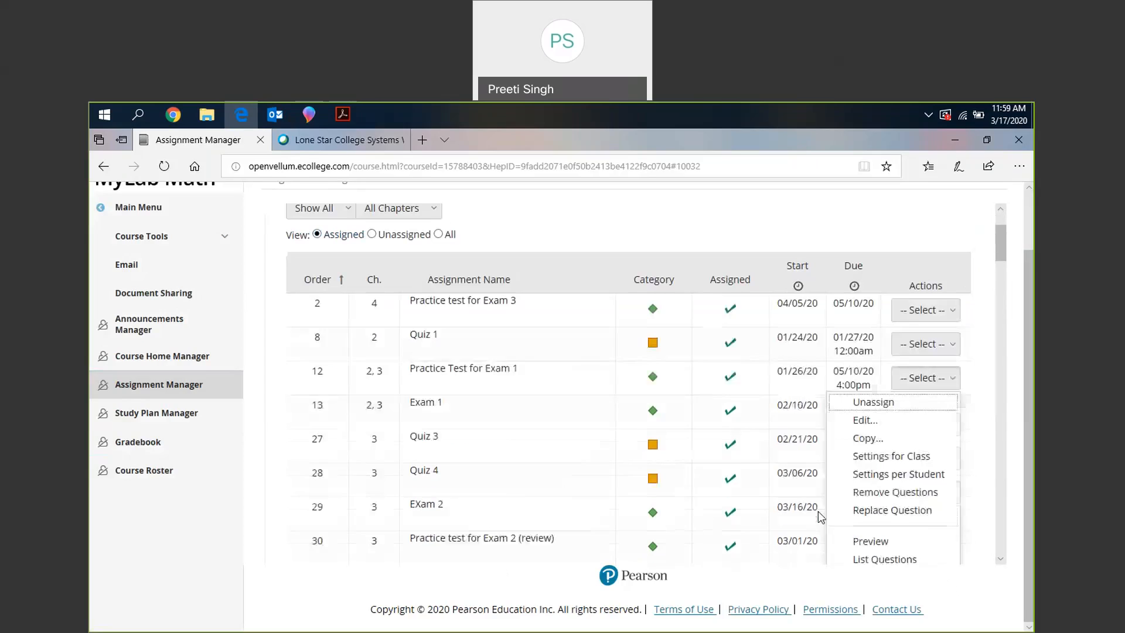
click(871, 542)
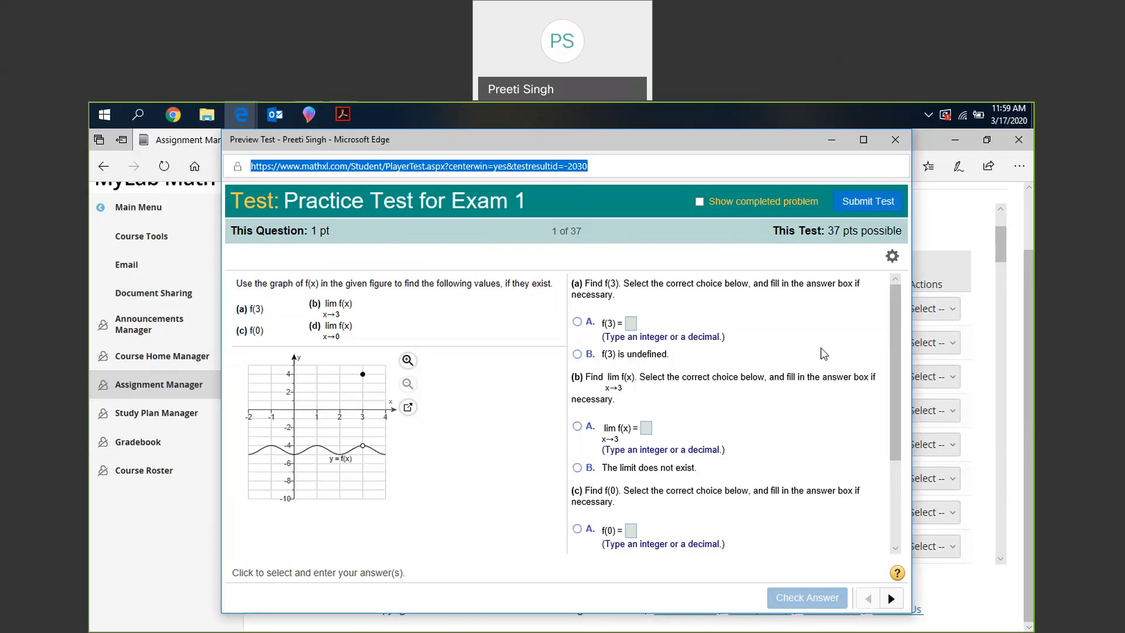
- Close the practice test preview and open the per-student settings for Exam 1 to look over its individual student options
click(893, 145)
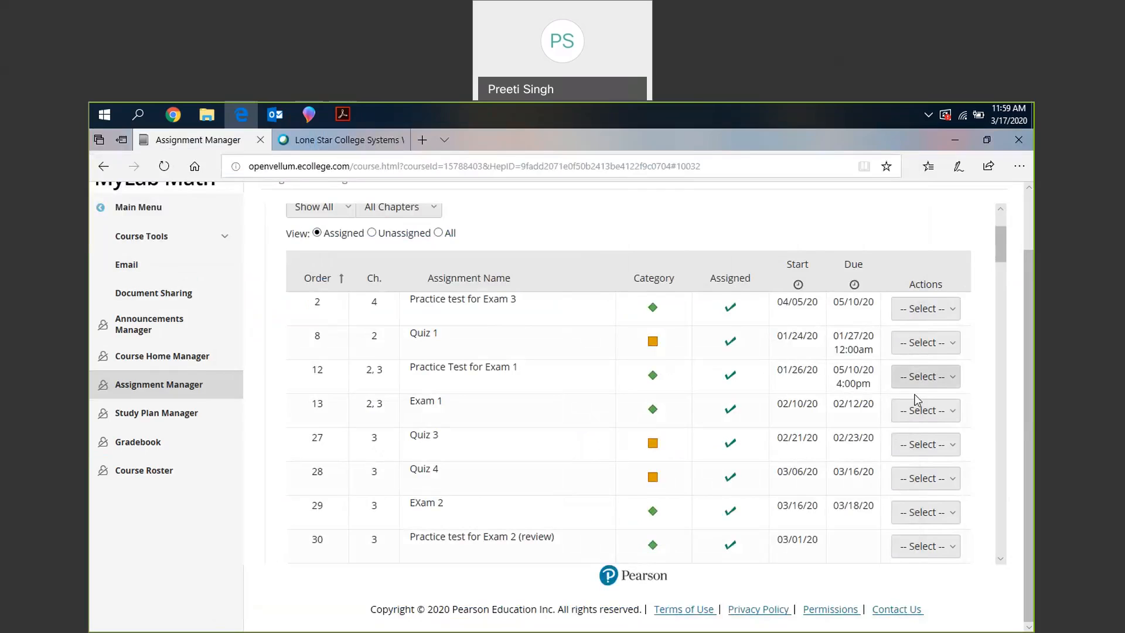
click(918, 420)
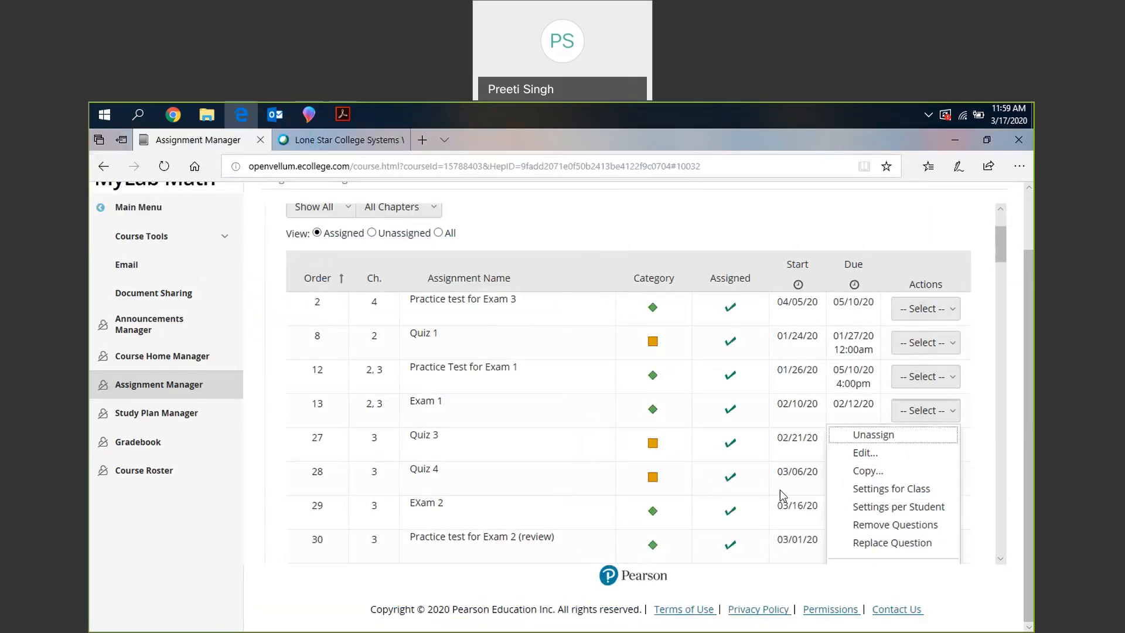
scroll(890, 469, down, 1)
click(890, 460)
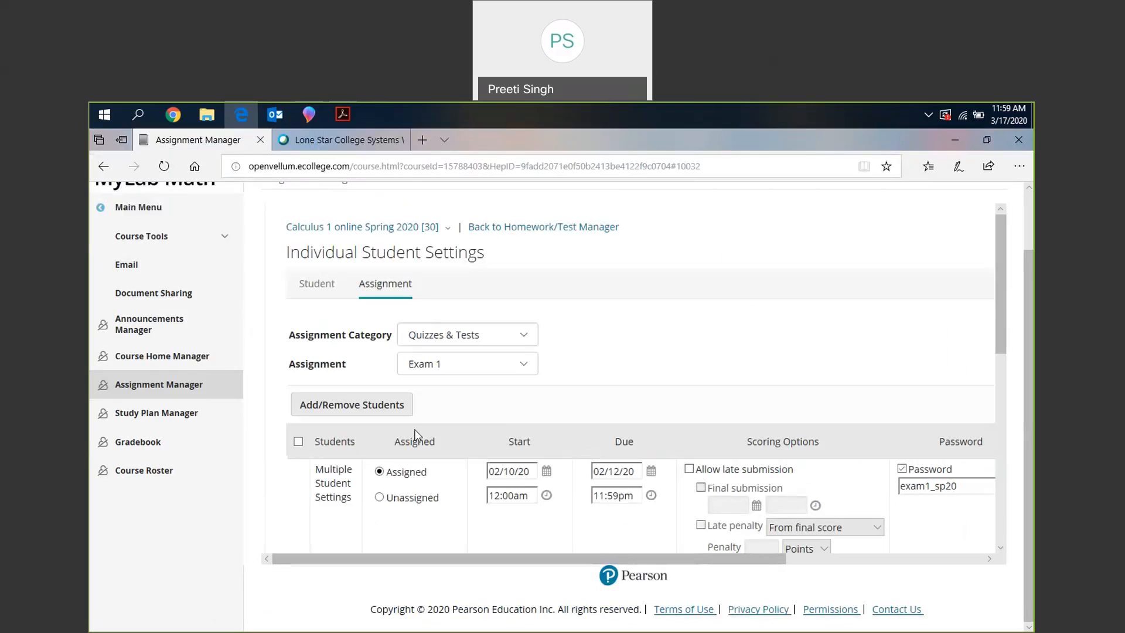
scroll(415, 435, down, 4)
scroll(416, 434, up, 4)
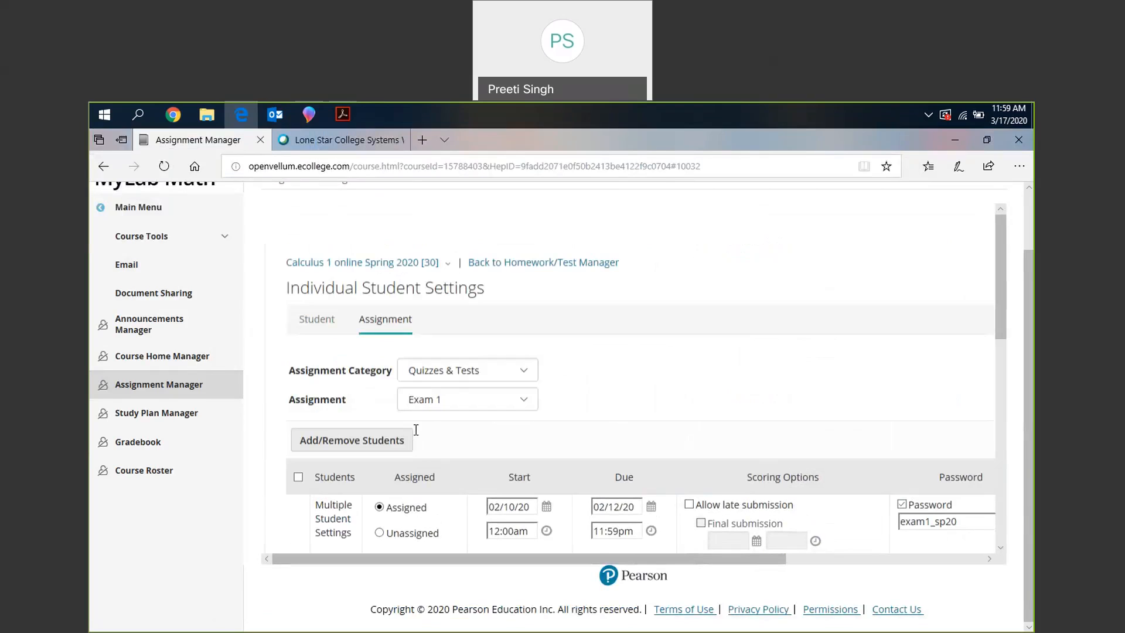
- Return to the assignment list, open Exam 1's class settings and examine the attempt limit and incomplete attempt access options
click(161, 386)
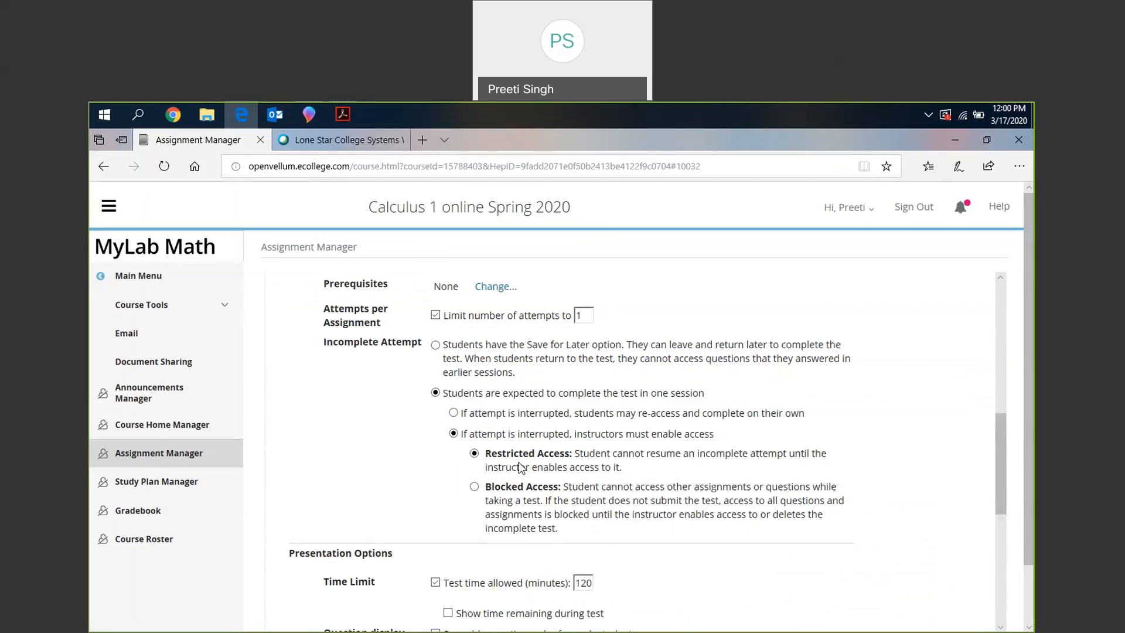
scroll(519, 462, down, 1)
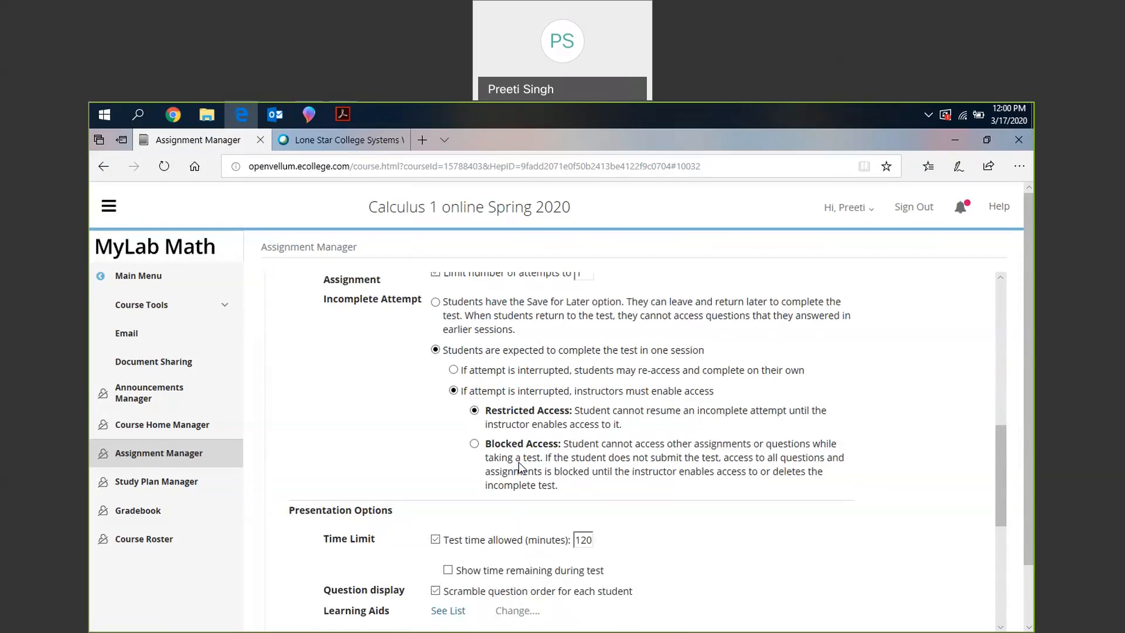
scroll(556, 439, down, 1)
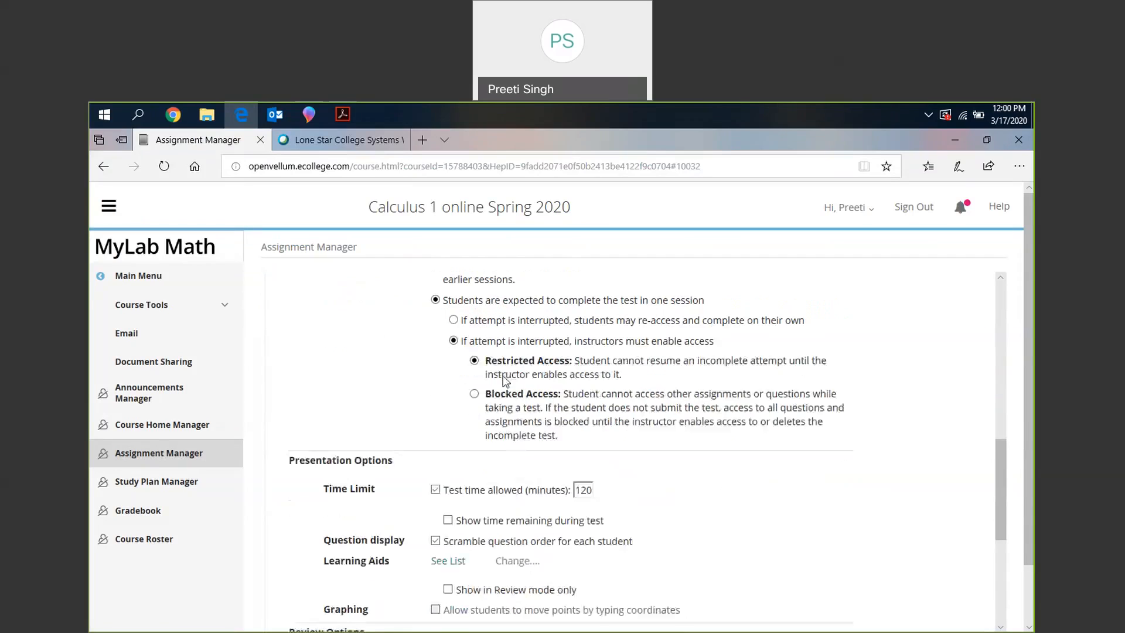
scroll(588, 414, up, 1)
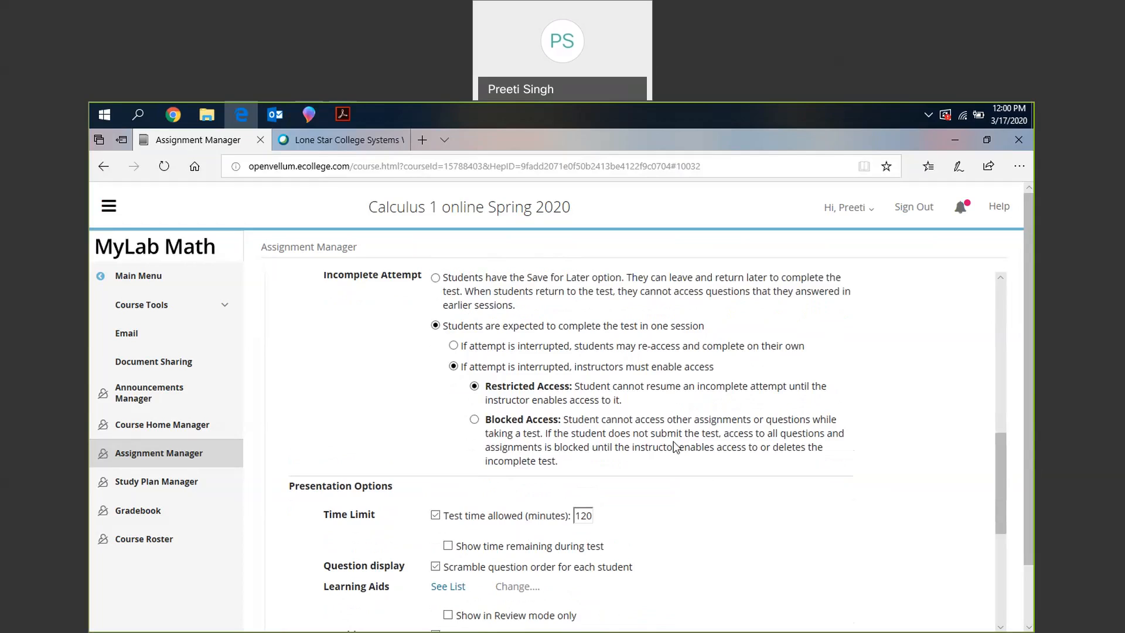
scroll(676, 447, down, 1)
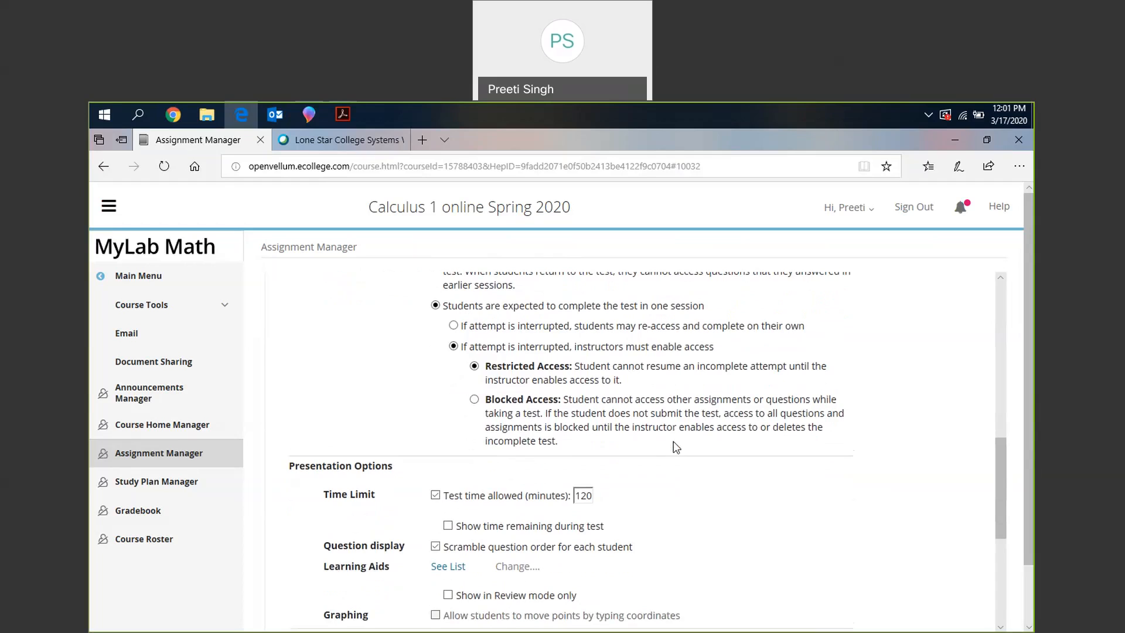
scroll(676, 447, down, 1)
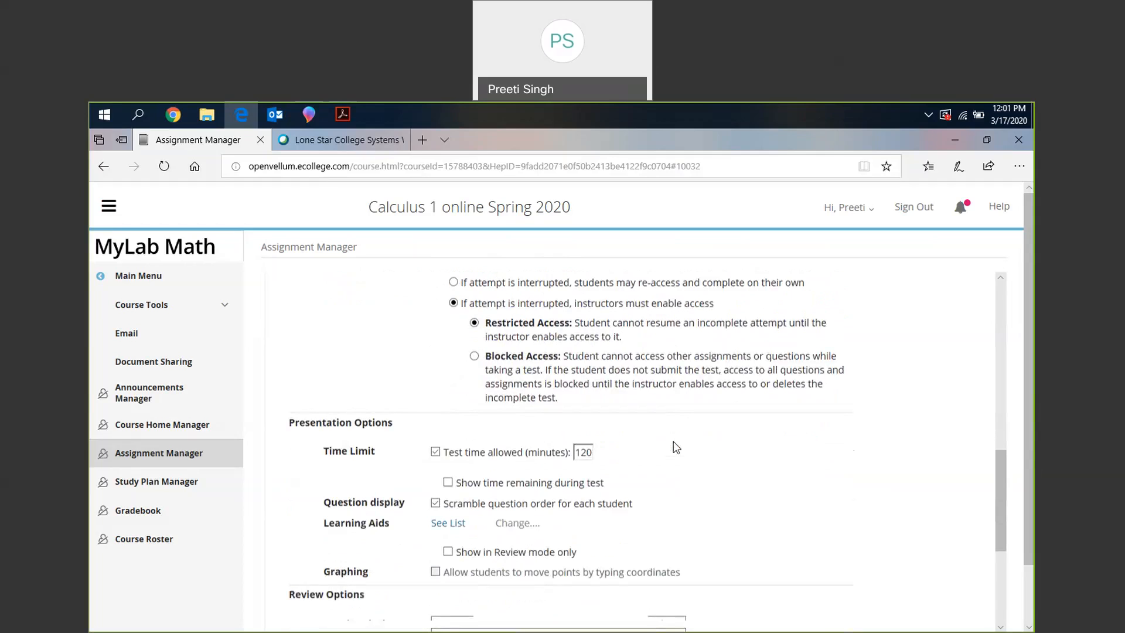
- Examine Exam 1's time limit, question display and learning aids, and its results display, reviewing, feedback and print options
scroll(676, 447, down, 1)
scroll(663, 458, down, 1)
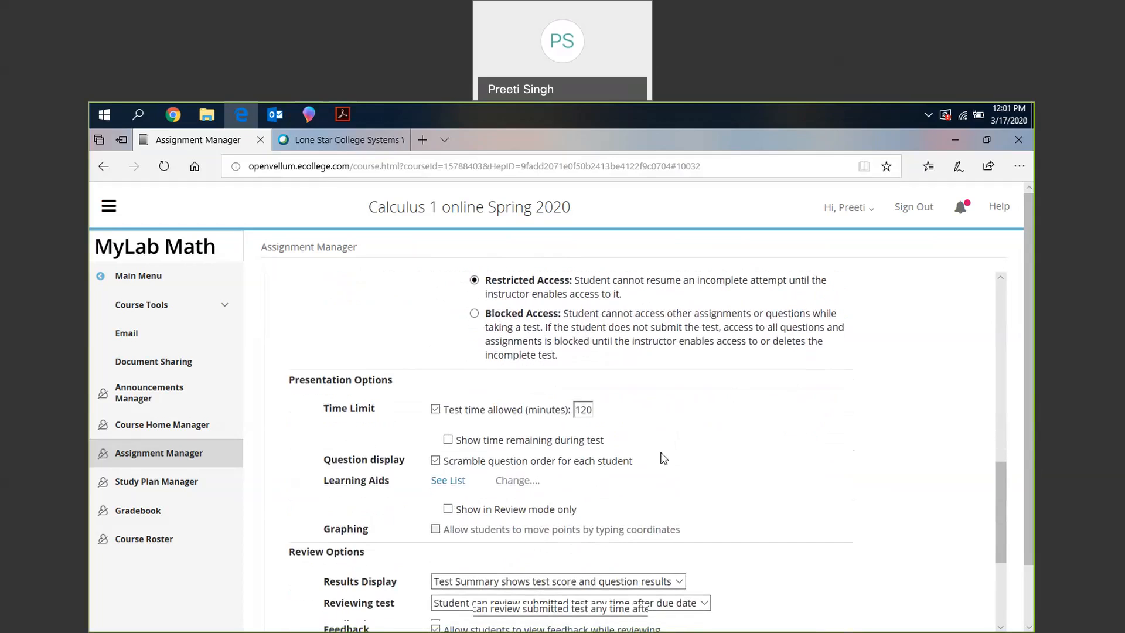
scroll(664, 459, down, 1)
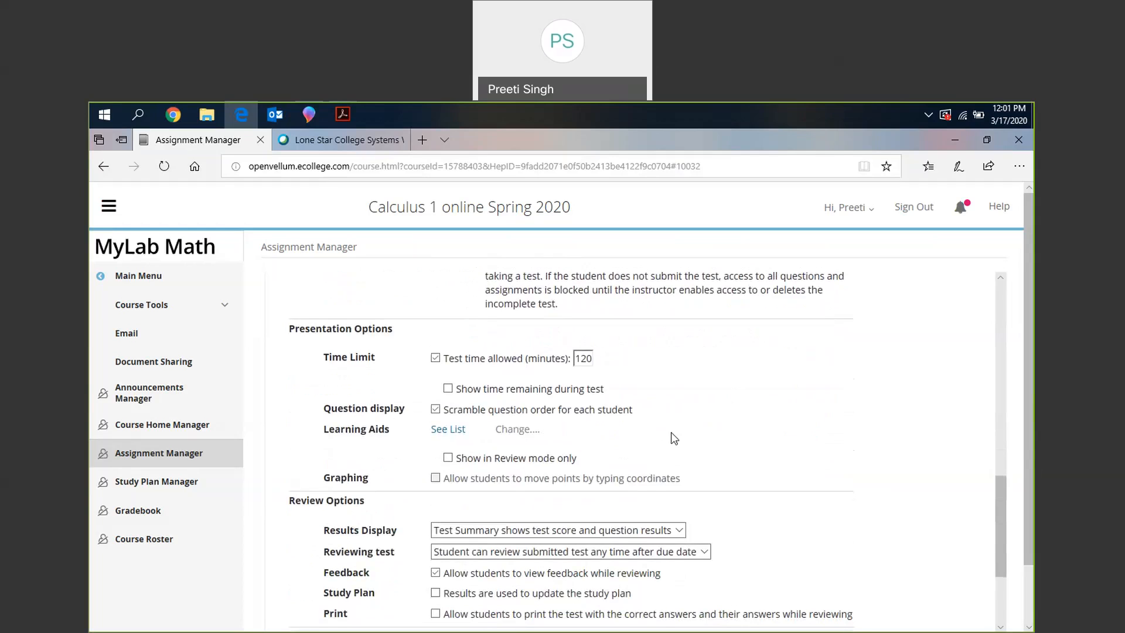
scroll(673, 437, down, 1)
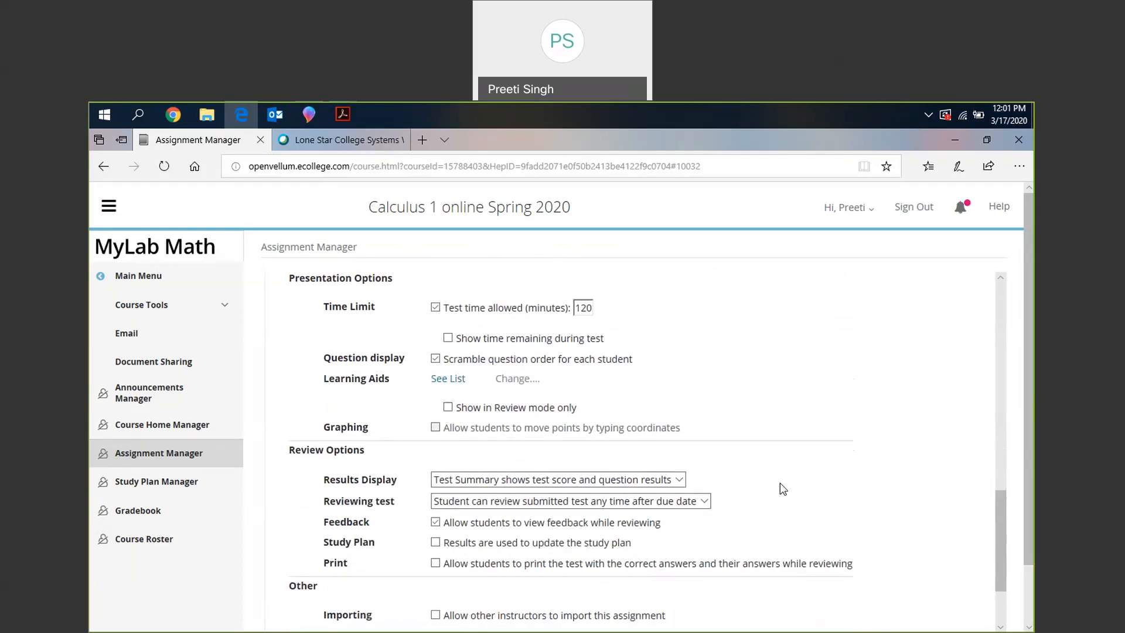
scroll(782, 488, down, 1)
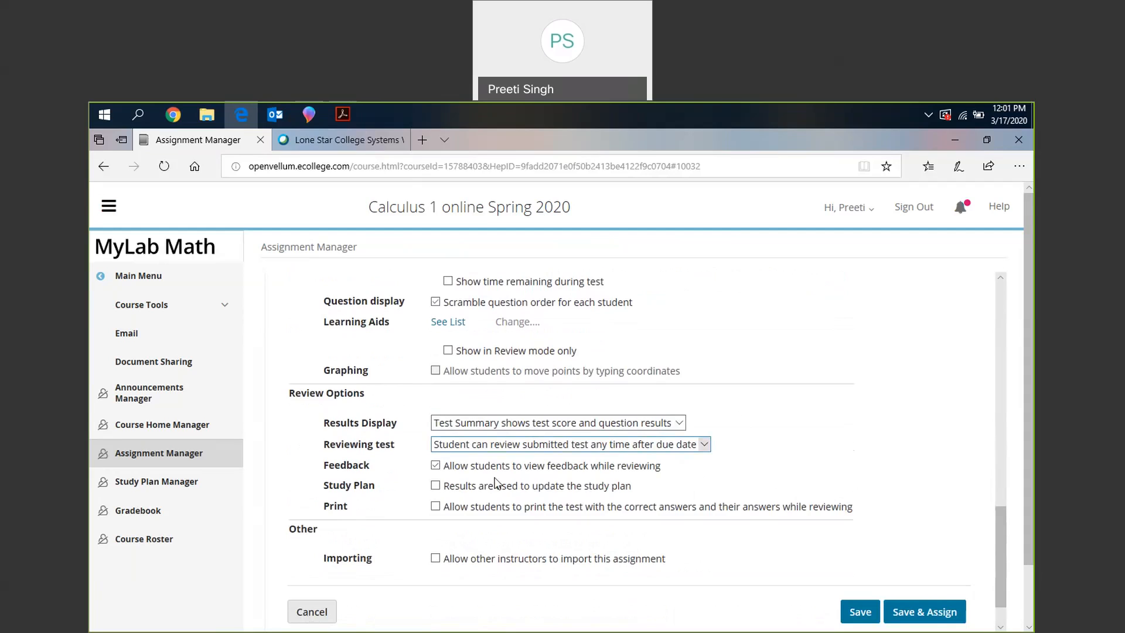
scroll(495, 483, down, 1)
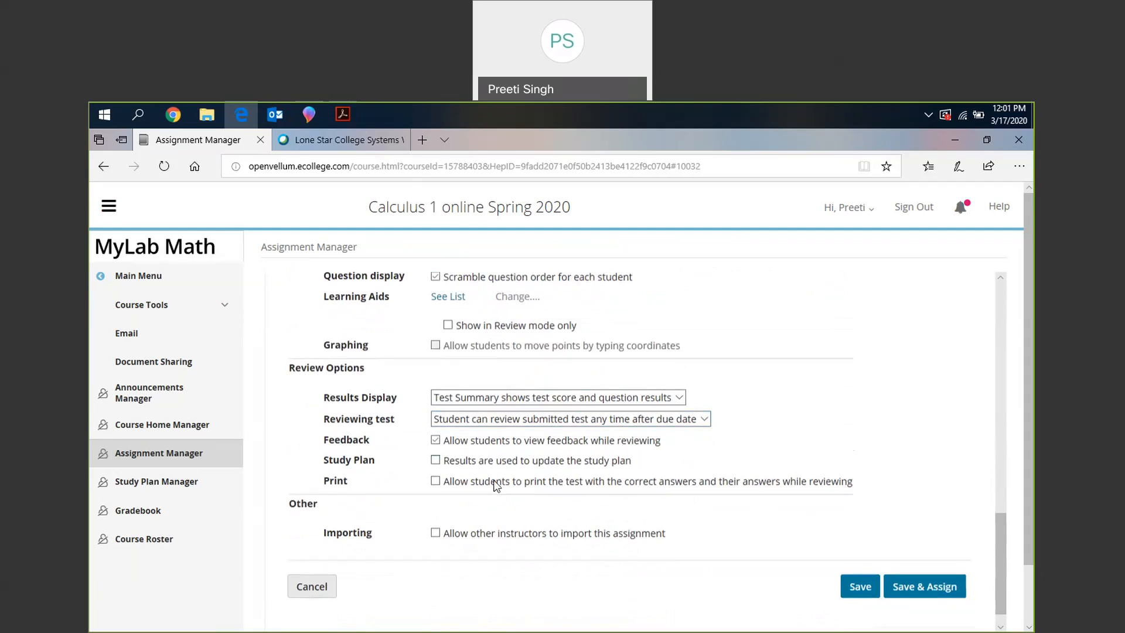
- Go back over Exam 1's availability dates, late submission and partial credit settings, access controls, and presentation and review options
scroll(496, 484, up, 3)
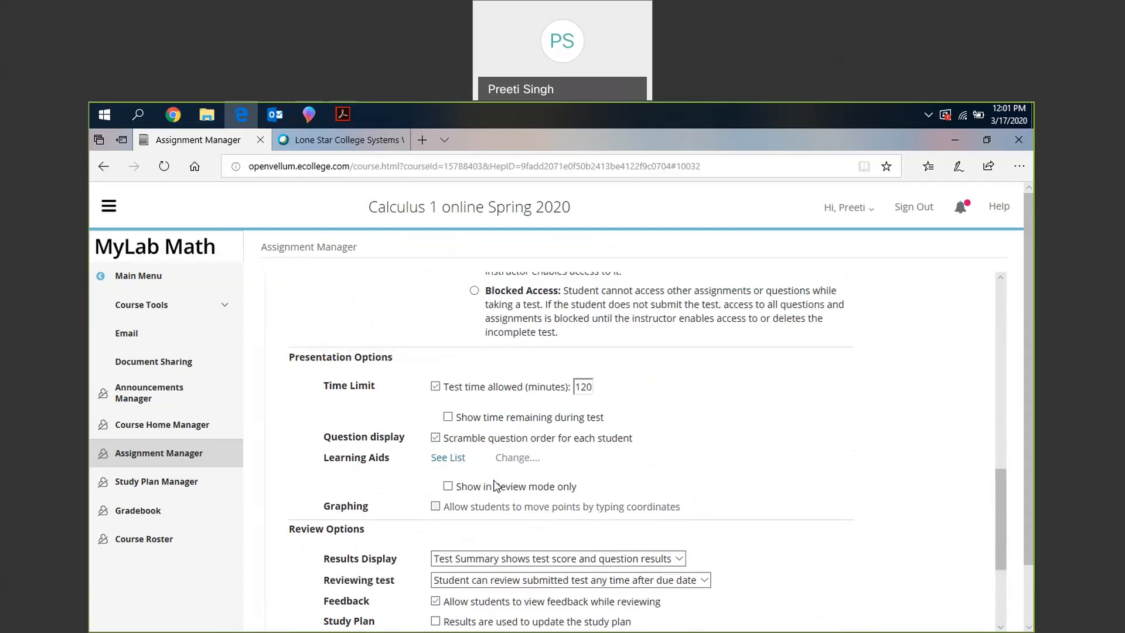
scroll(496, 485, up, 8)
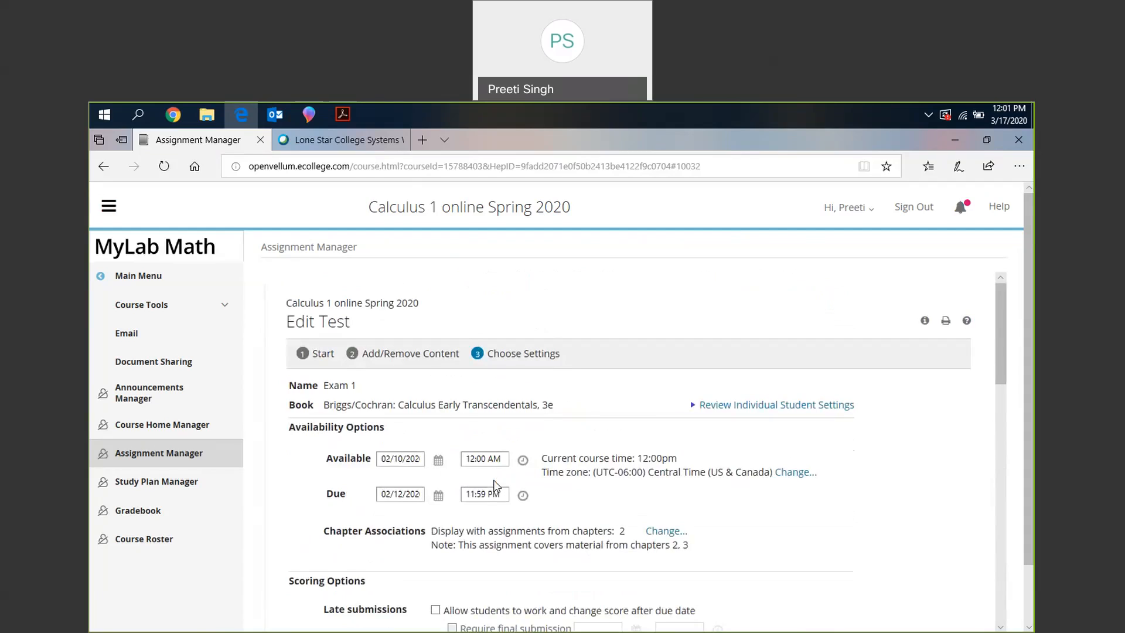
click(121, 480)
scroll(534, 548, down, 10)
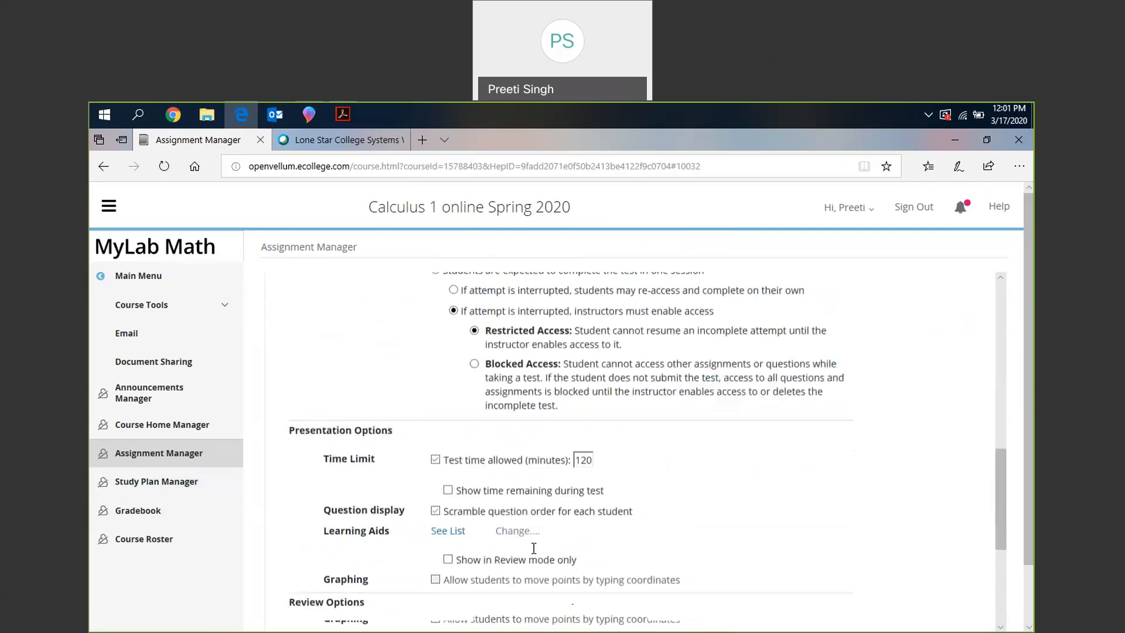
scroll(534, 548, down, 5)
scroll(534, 548, up, 1)
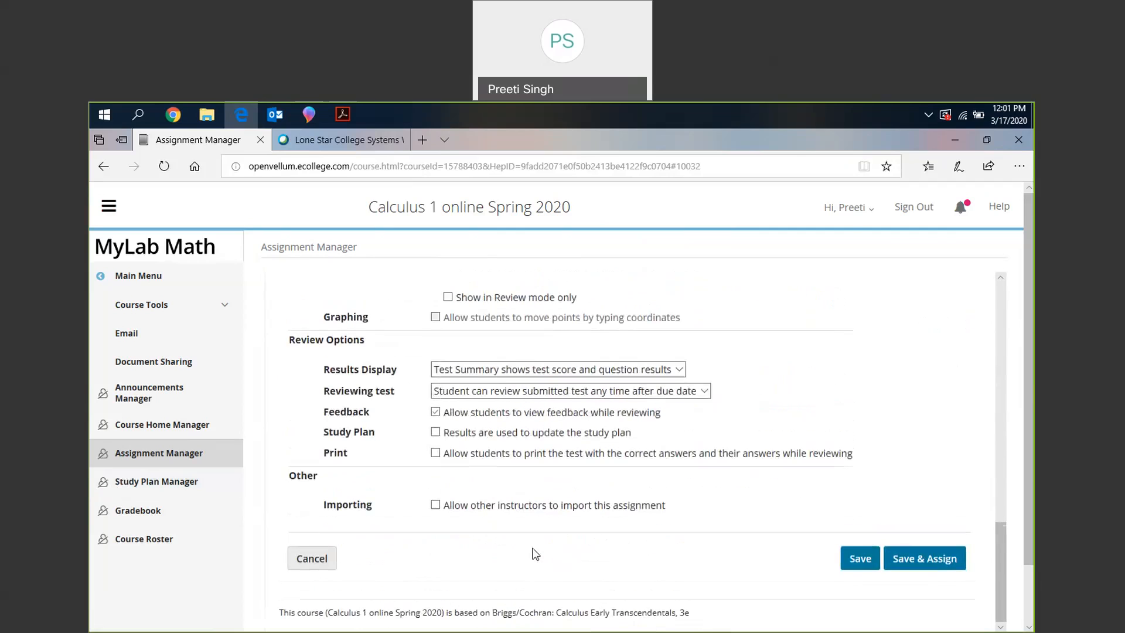
scroll(535, 553, up, 3)
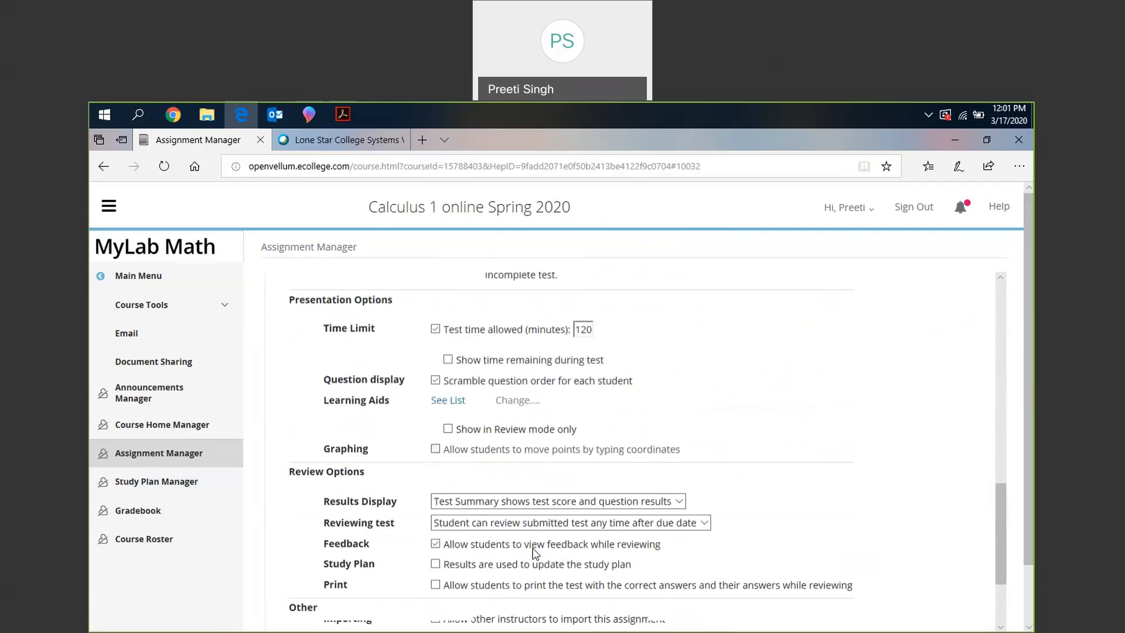
scroll(534, 553, up, 2)
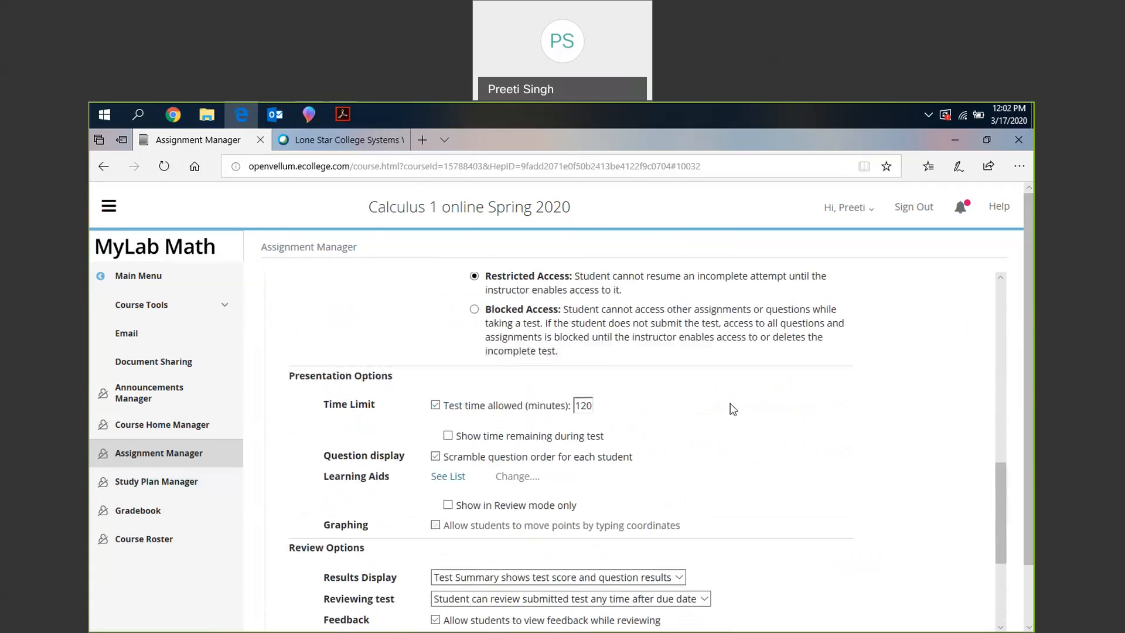
scroll(733, 409, up, 2)
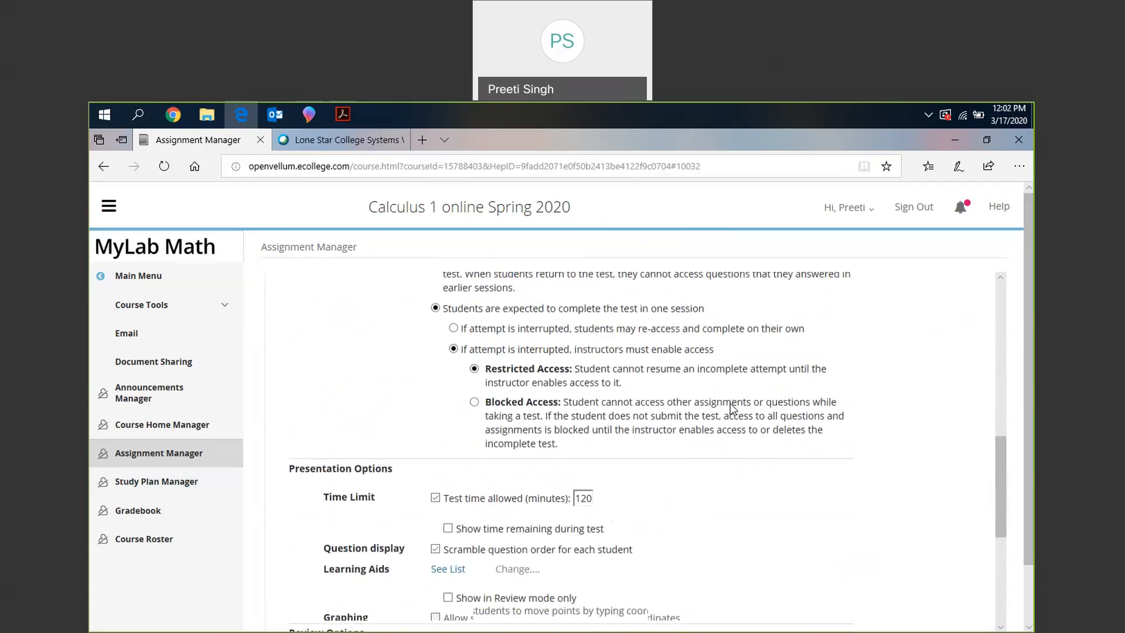
scroll(733, 409, up, 5)
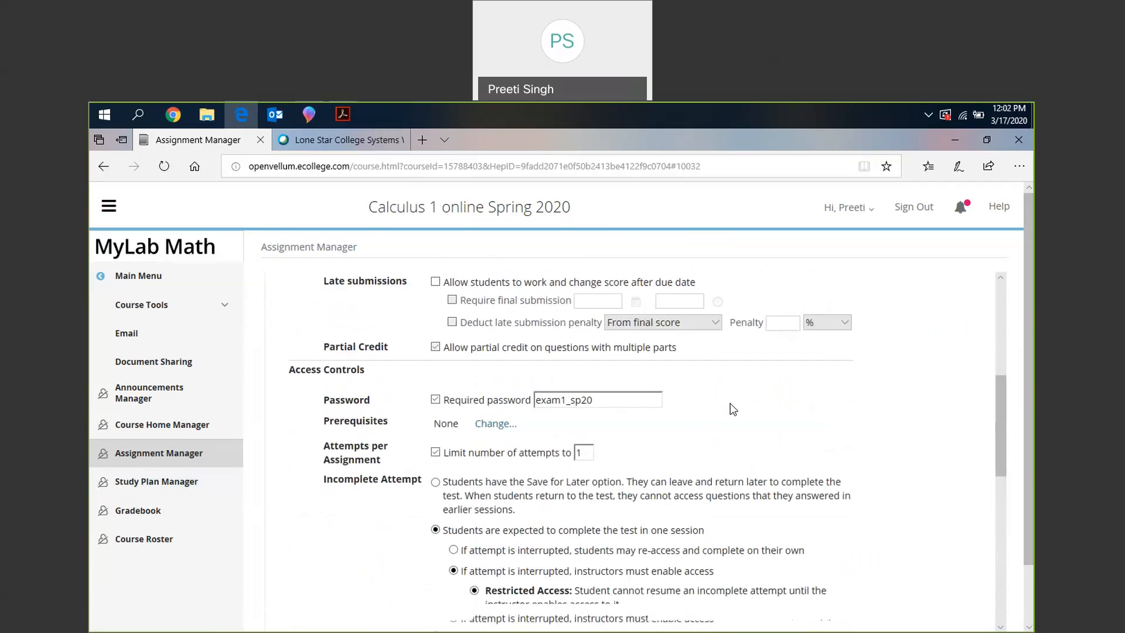
scroll(732, 409, down, 2)
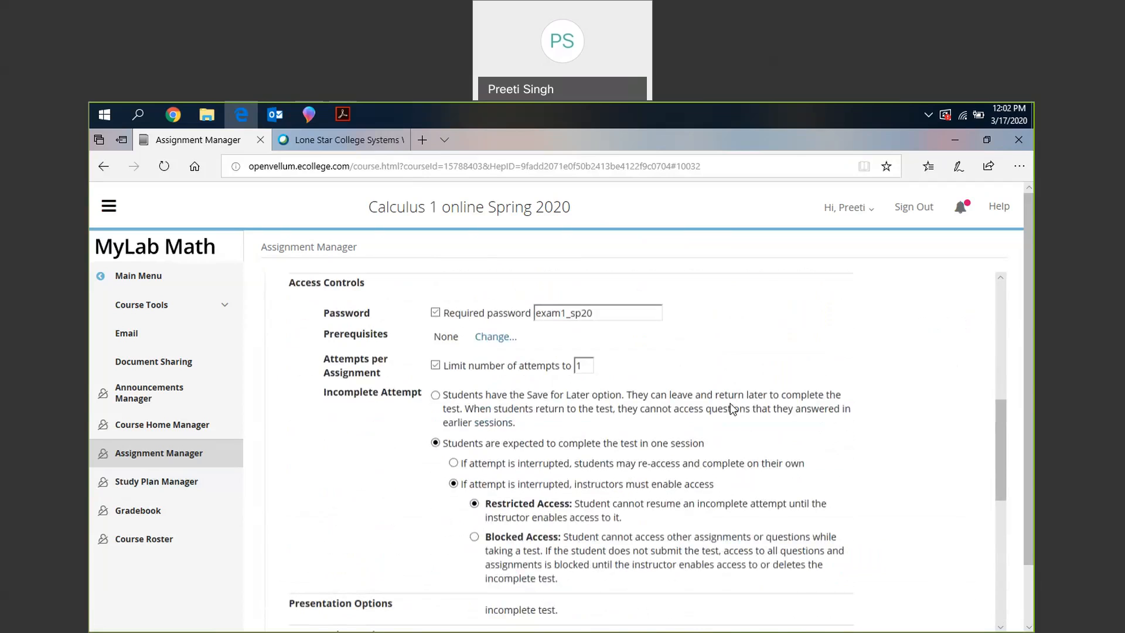
scroll(731, 409, down, 6)
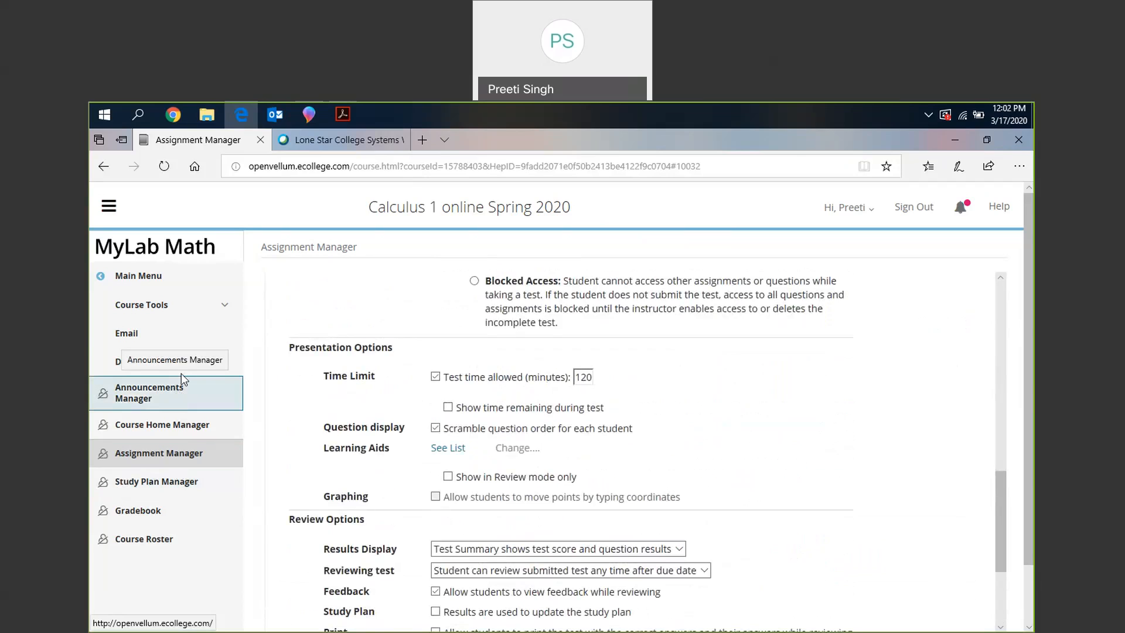
- Leave the exam settings for the main course menu, open Discussions and look through the list of topics
click(190, 305)
click(170, 286)
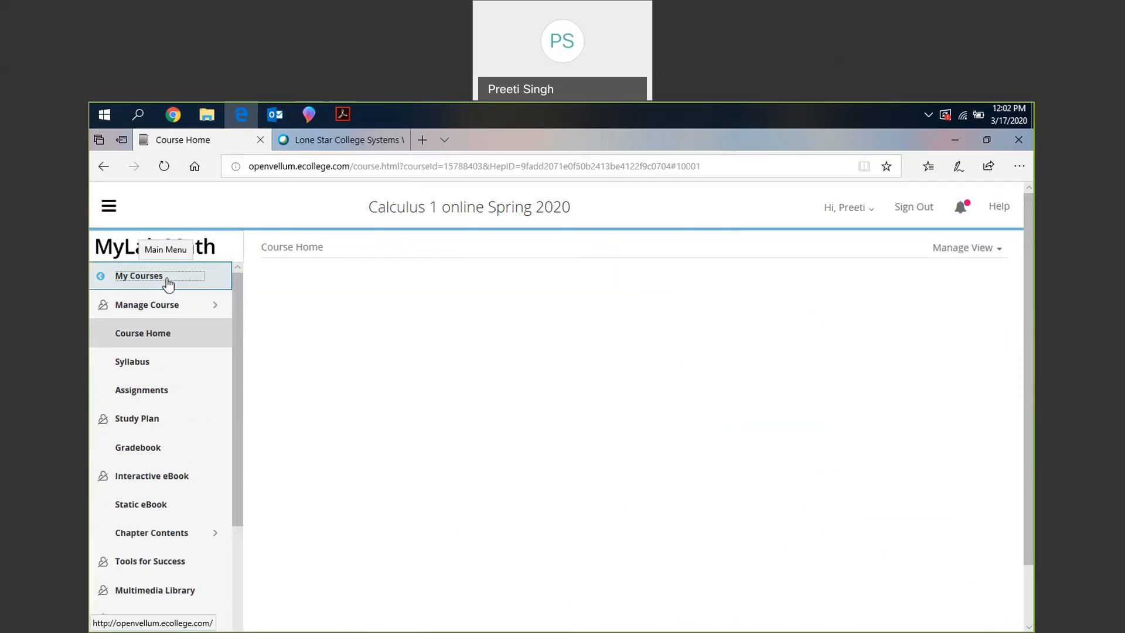
scroll(171, 534, down, 3)
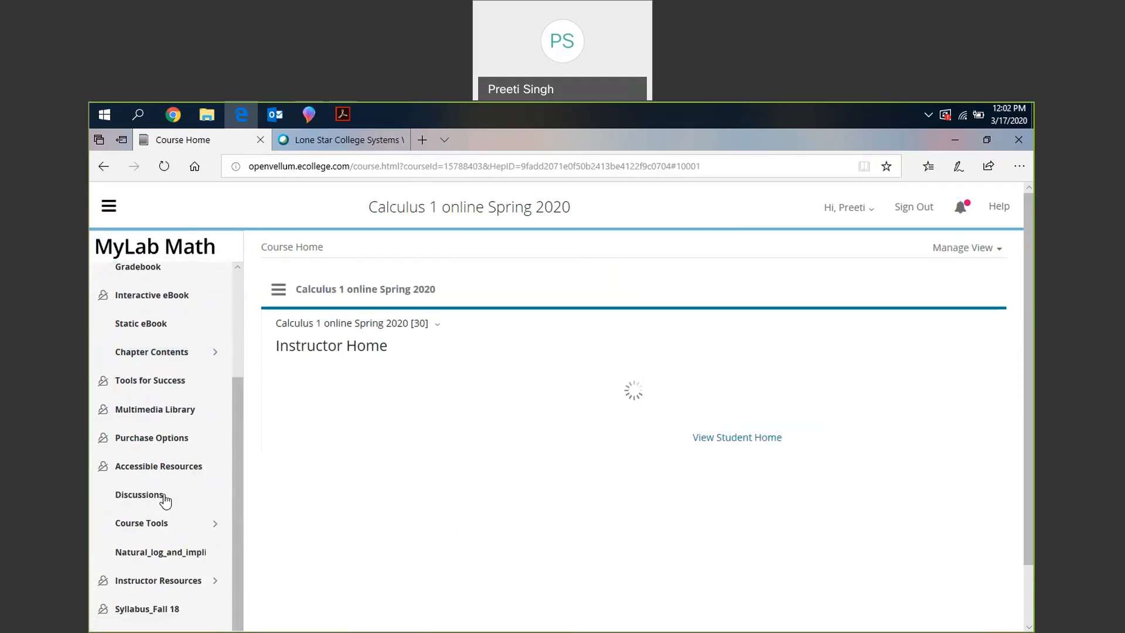
click(165, 499)
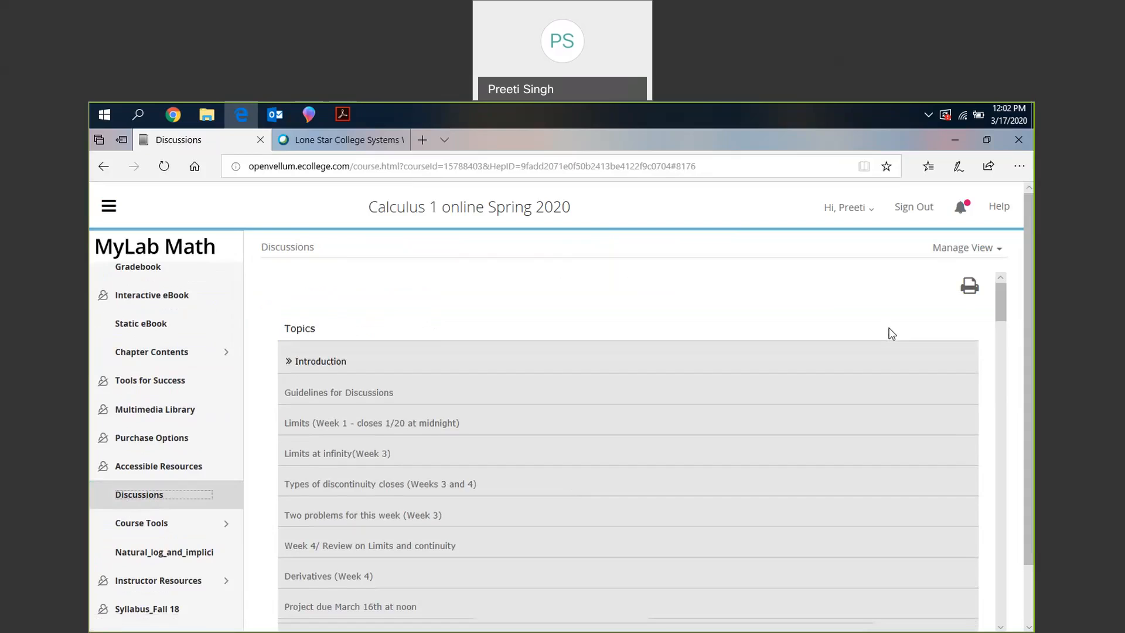
scroll(891, 333, down, 4)
scroll(891, 333, down, 4)
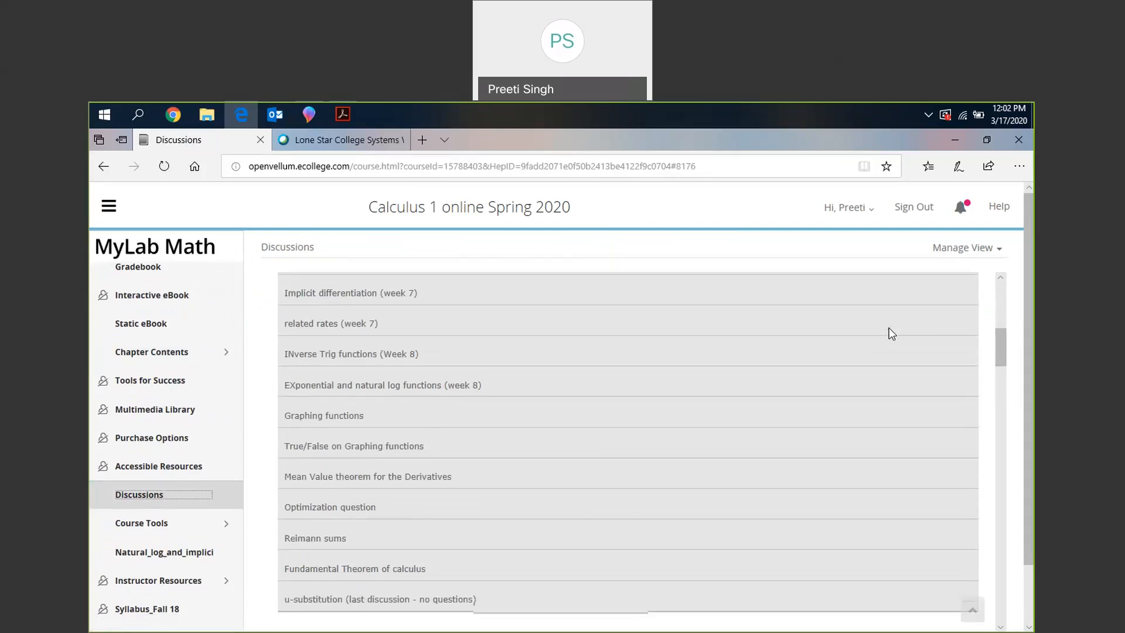
scroll(891, 333, down, 1)
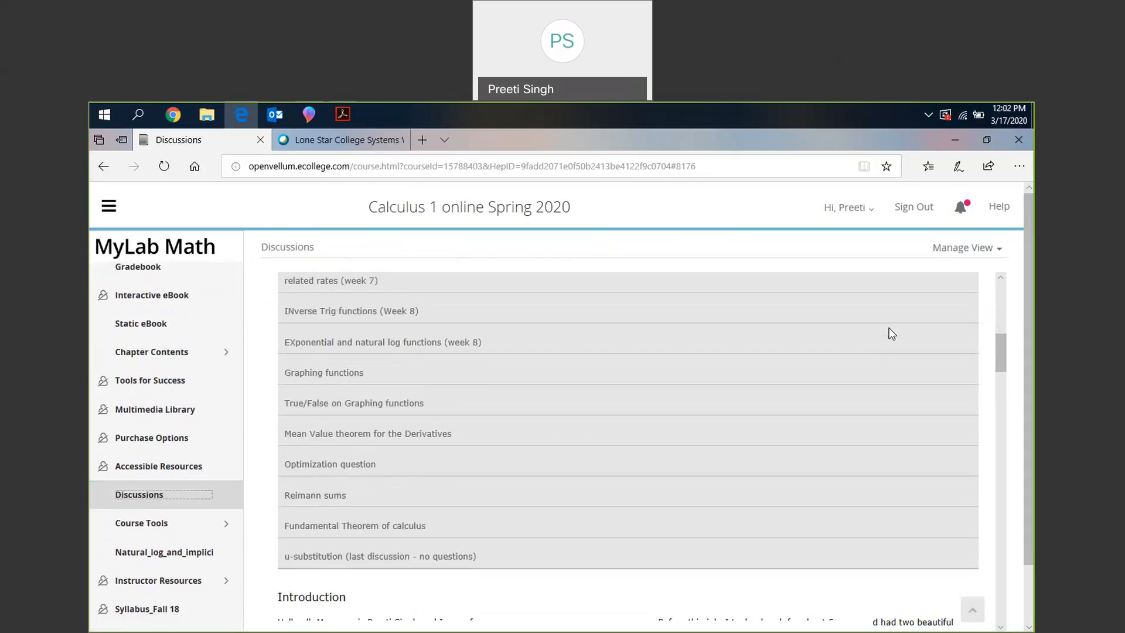
- Add a discussion topic titled "Limits" containing the text "Solve the following:" and the saved equation (-6x³+4x²-5)/(-4x²+1)
scroll(891, 333, up, 2)
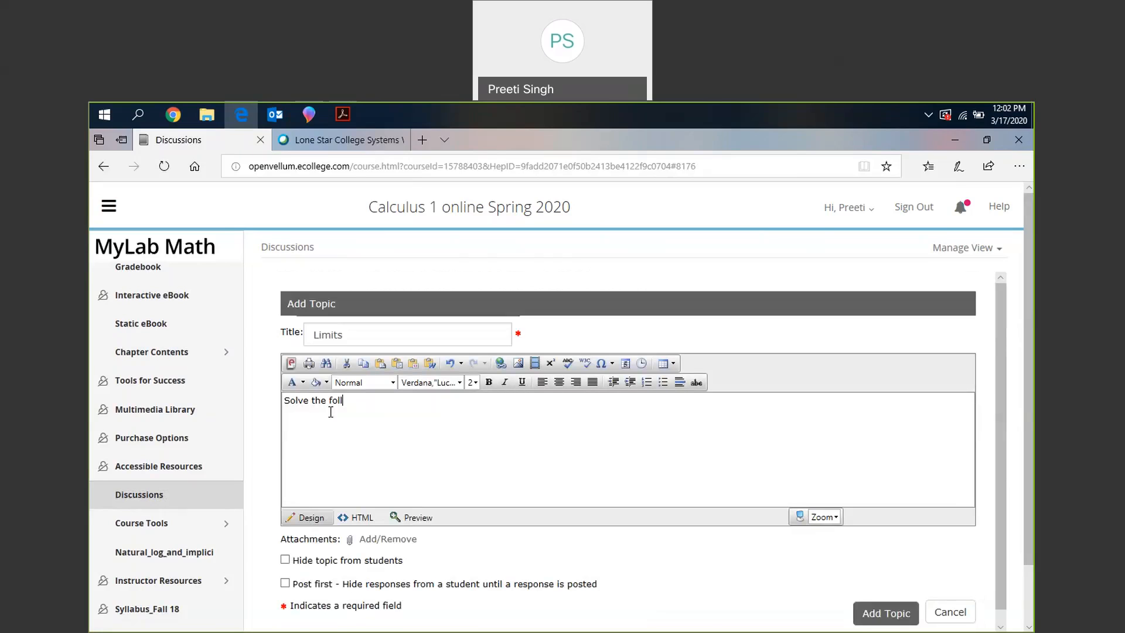
text(owing)
click(550, 364)
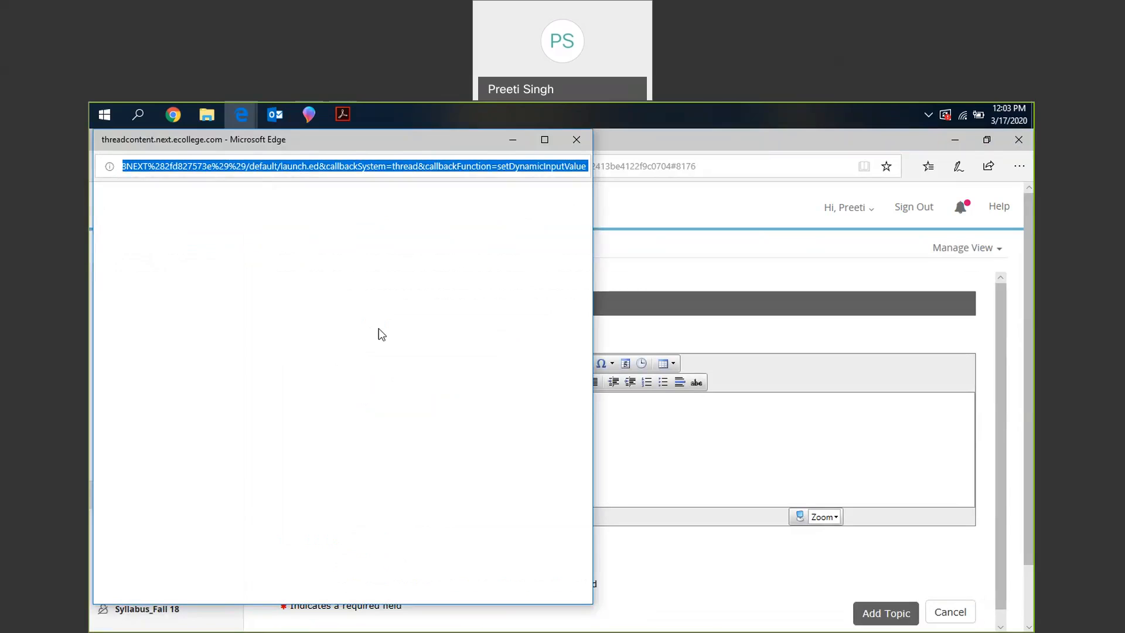
scroll(466, 452, down, 4)
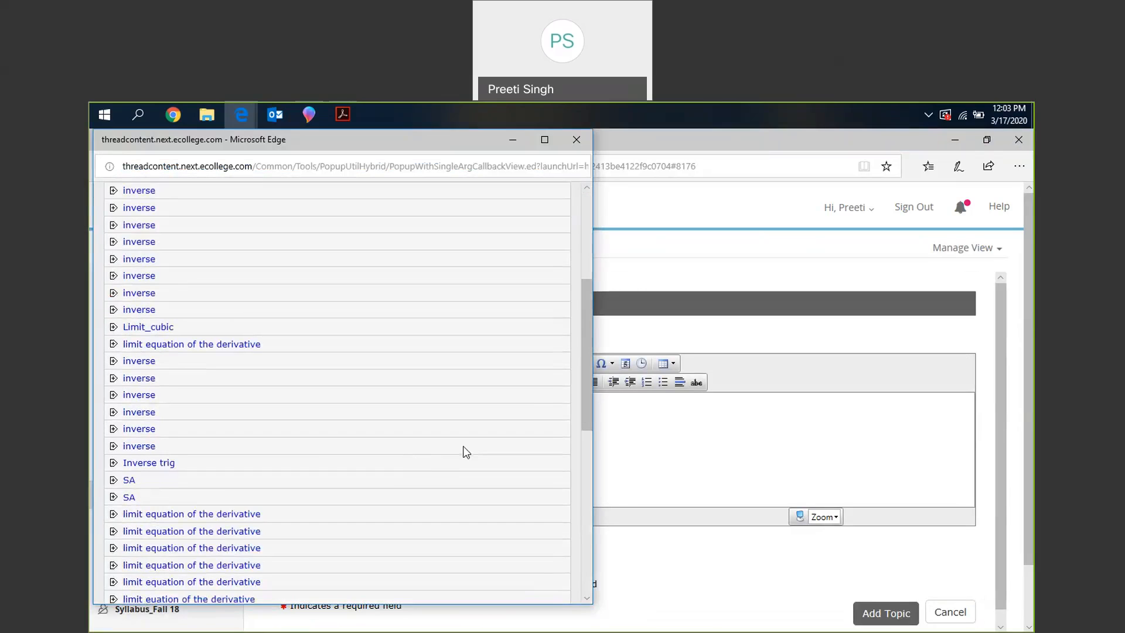
scroll(466, 452, down, 5)
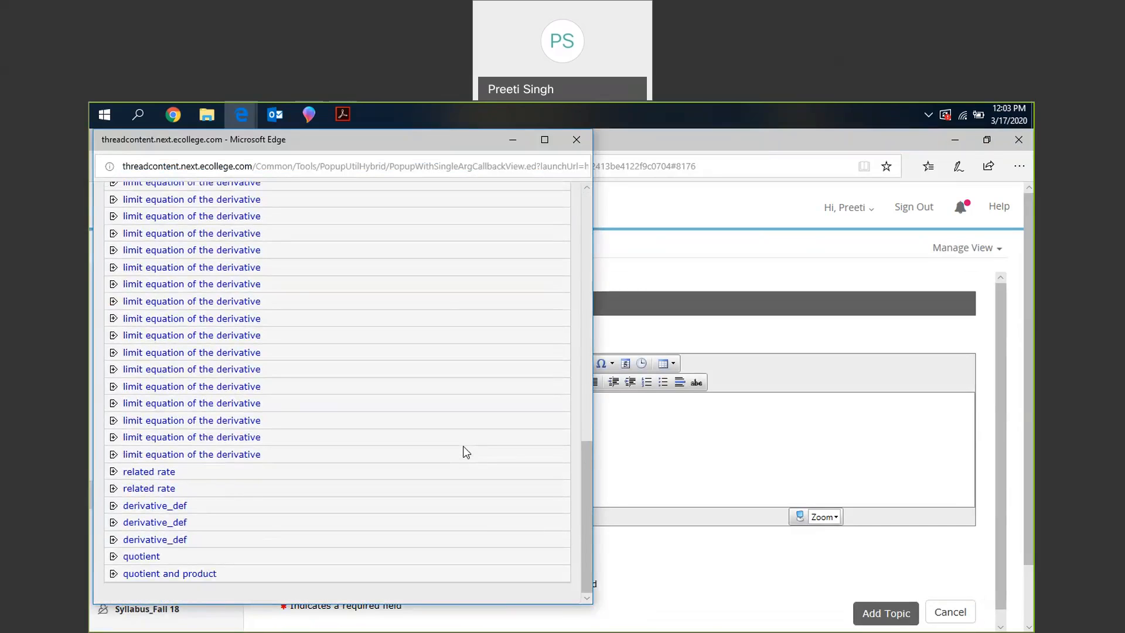
scroll(466, 452, up, 10)
click(133, 313)
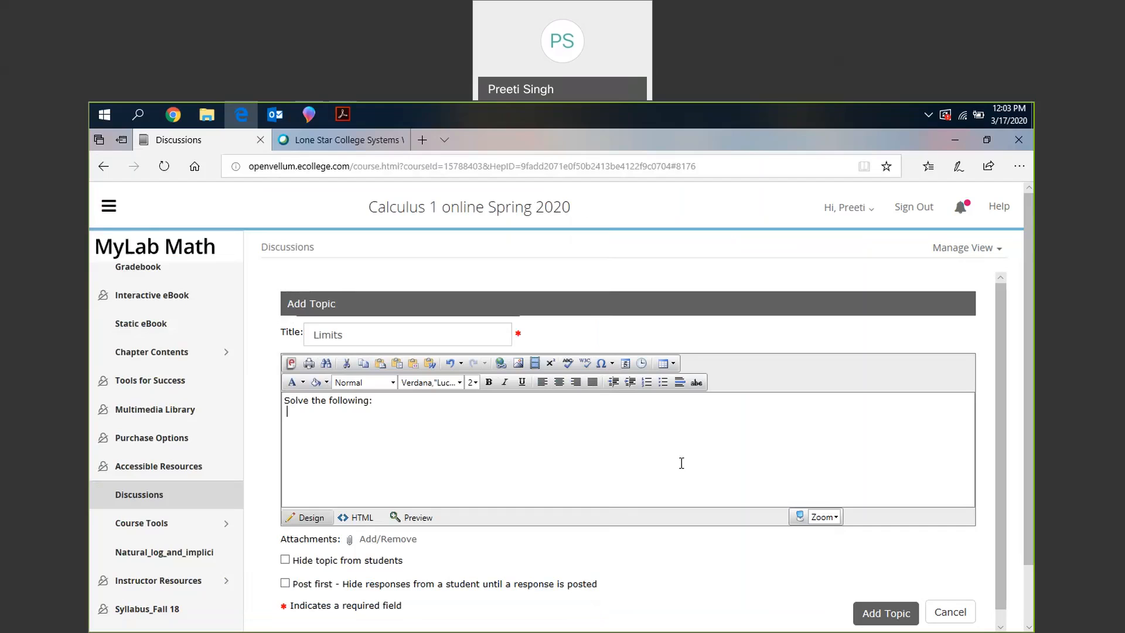
scroll(698, 592, down, 2)
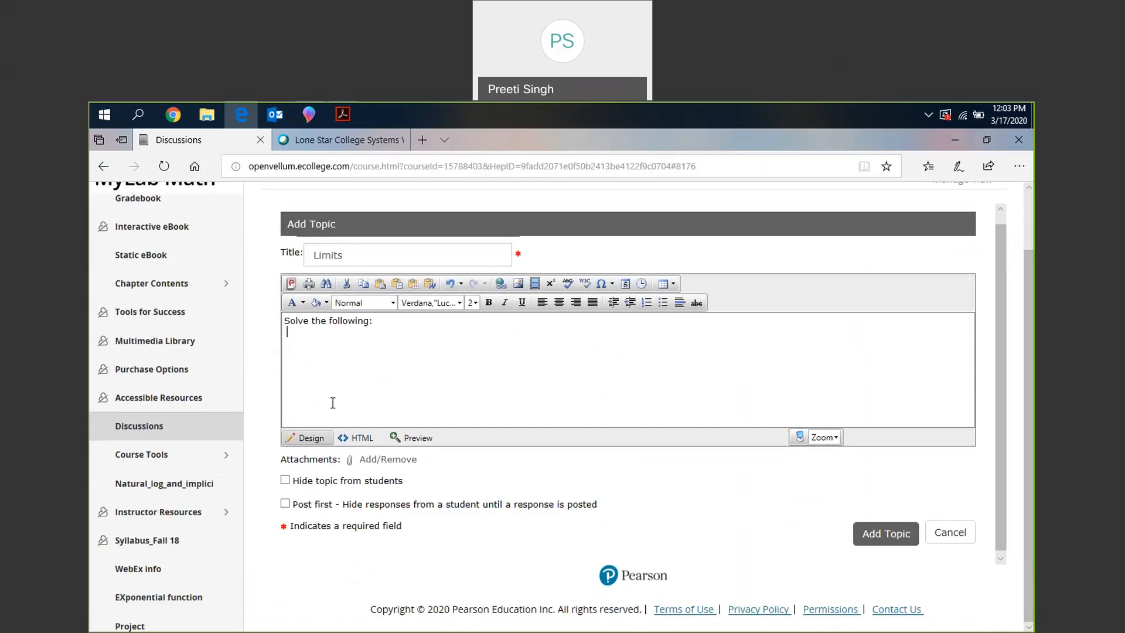
click(887, 534)
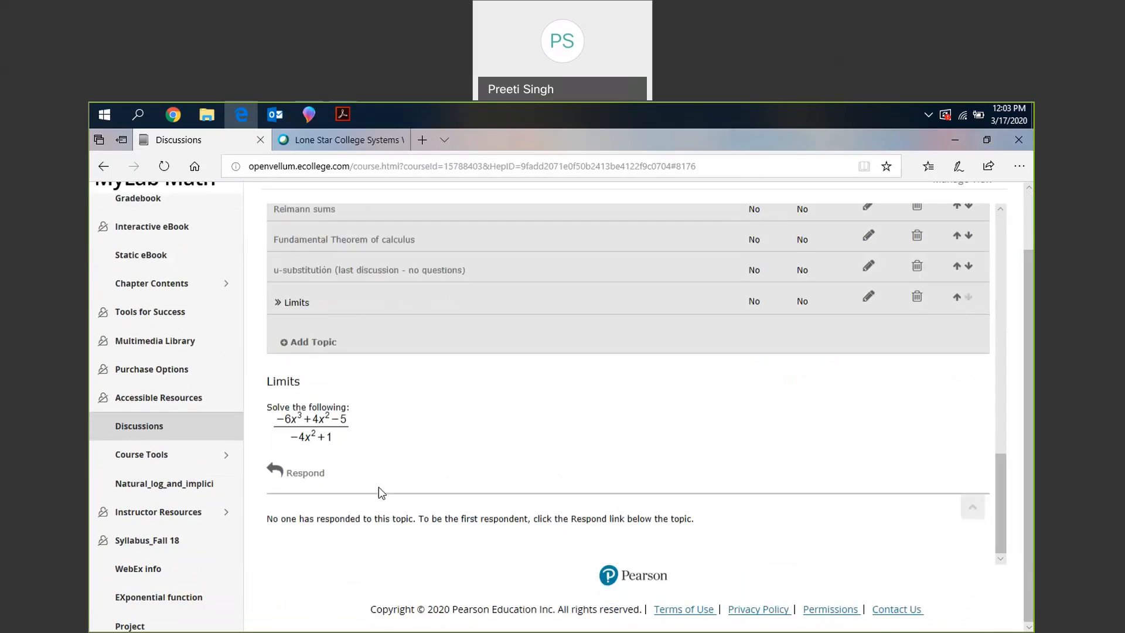
- Check the new Limits topic and look back through the list of discussion topics
scroll(379, 487, up, 1)
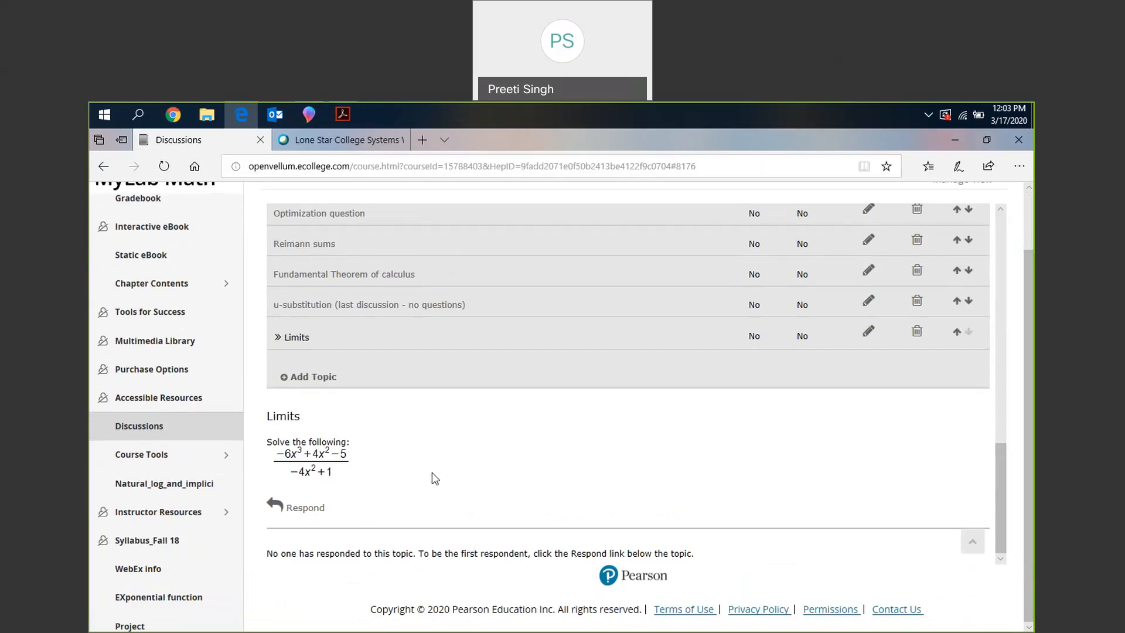
scroll(431, 472, up, 5)
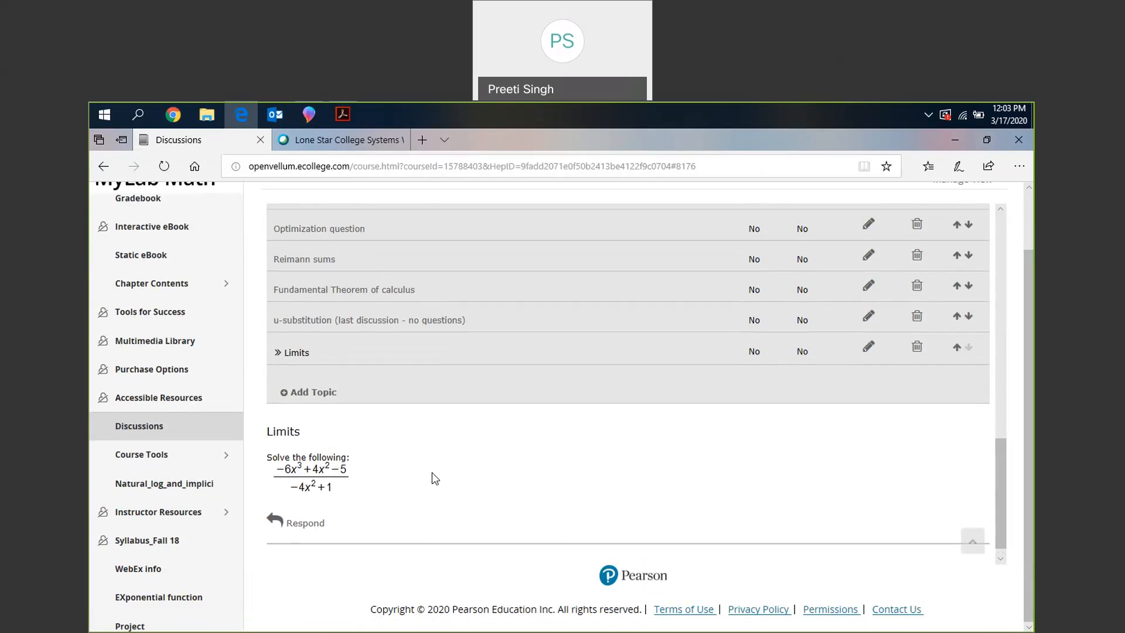
scroll(434, 477, up, 6)
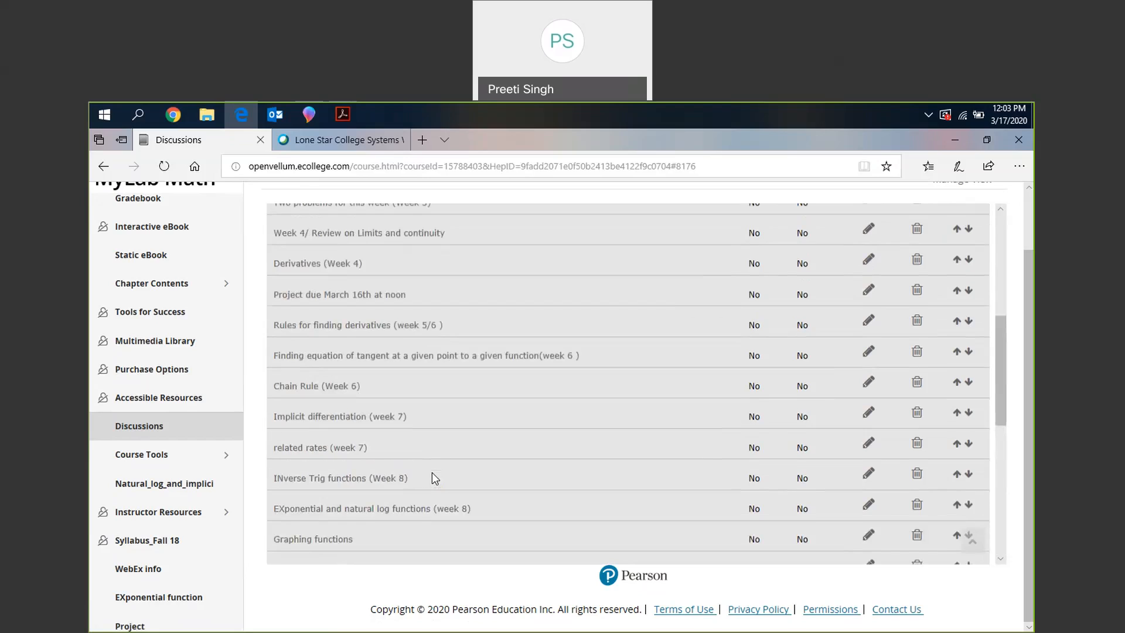
scroll(432, 472, up, 6)
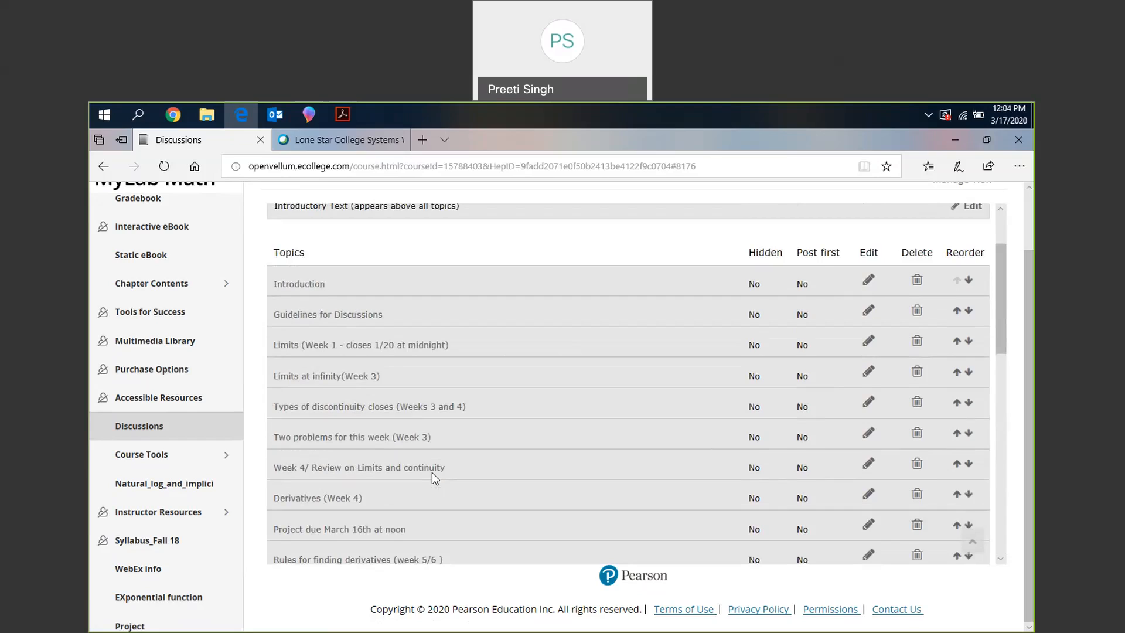
scroll(431, 472, down, 2)
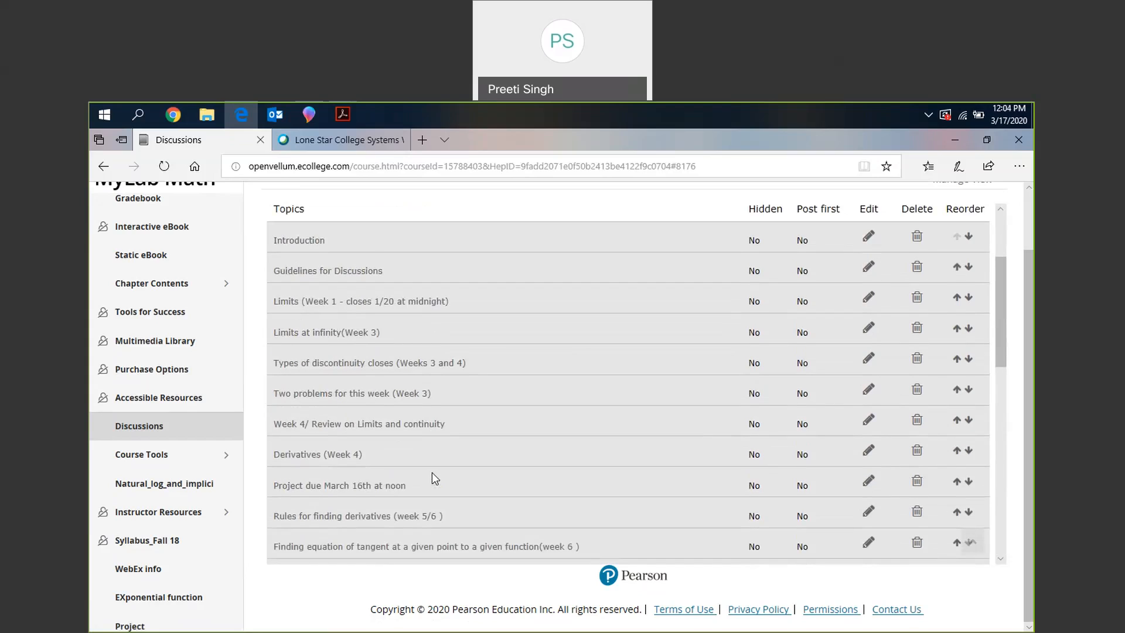
- Open Document Sharing under Course Tools, glance at the pdf notes category and examine the files submitted under Projects
click(169, 463)
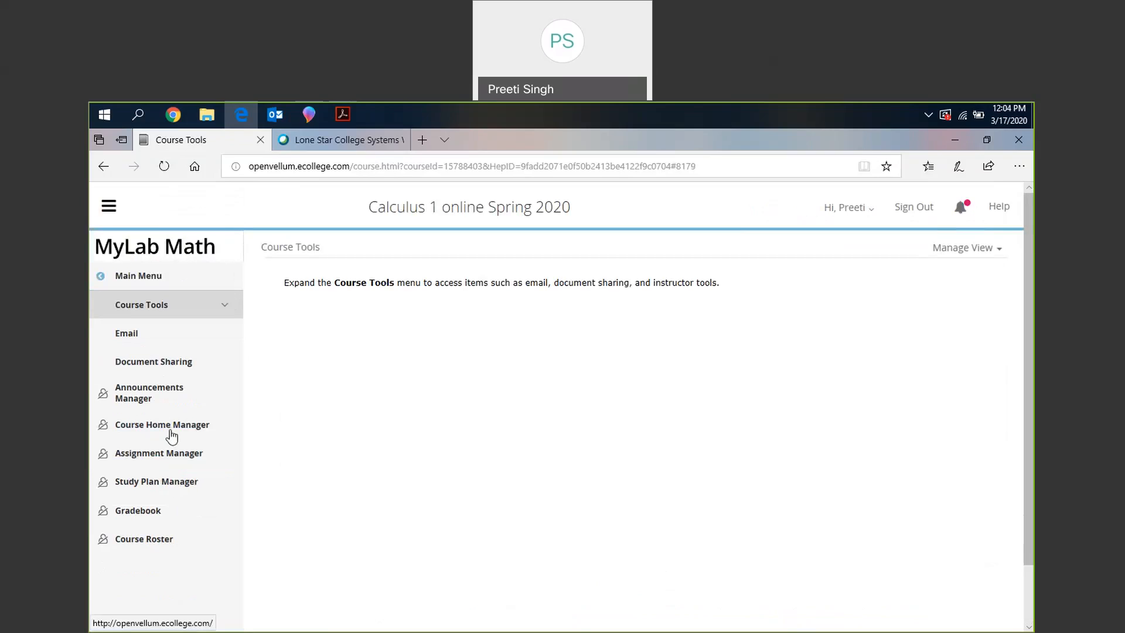
click(188, 368)
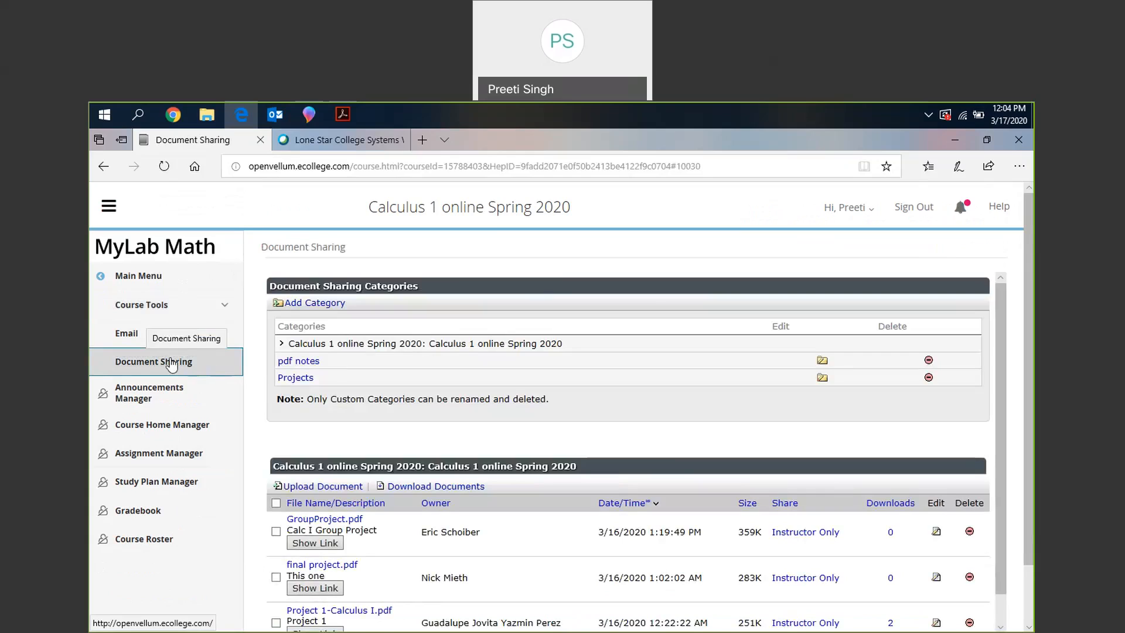
click(308, 362)
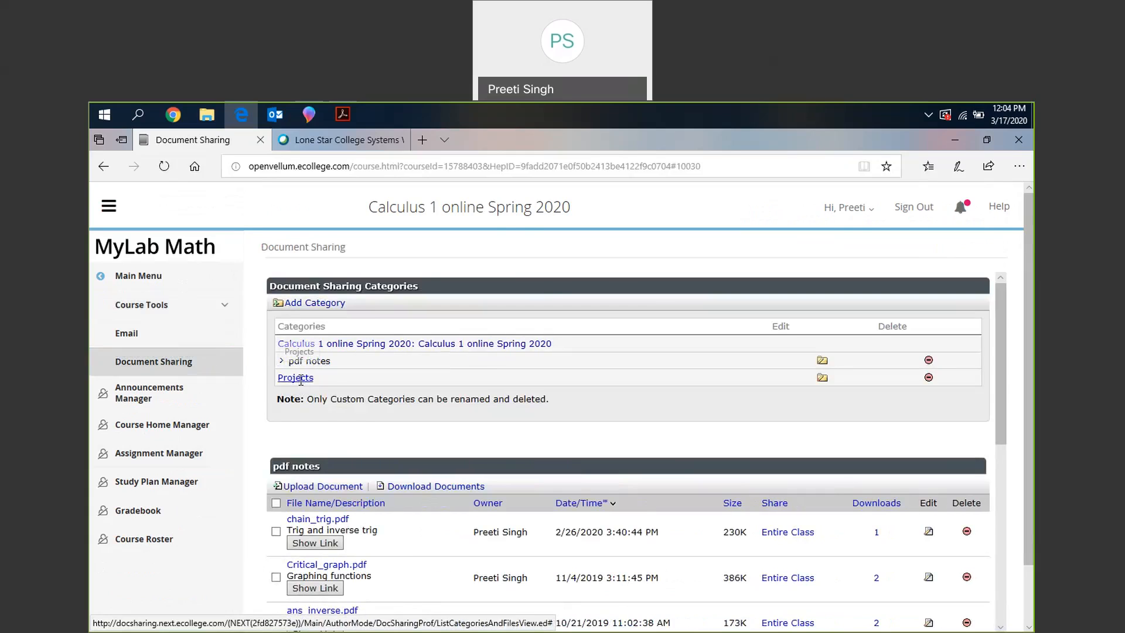
click(299, 378)
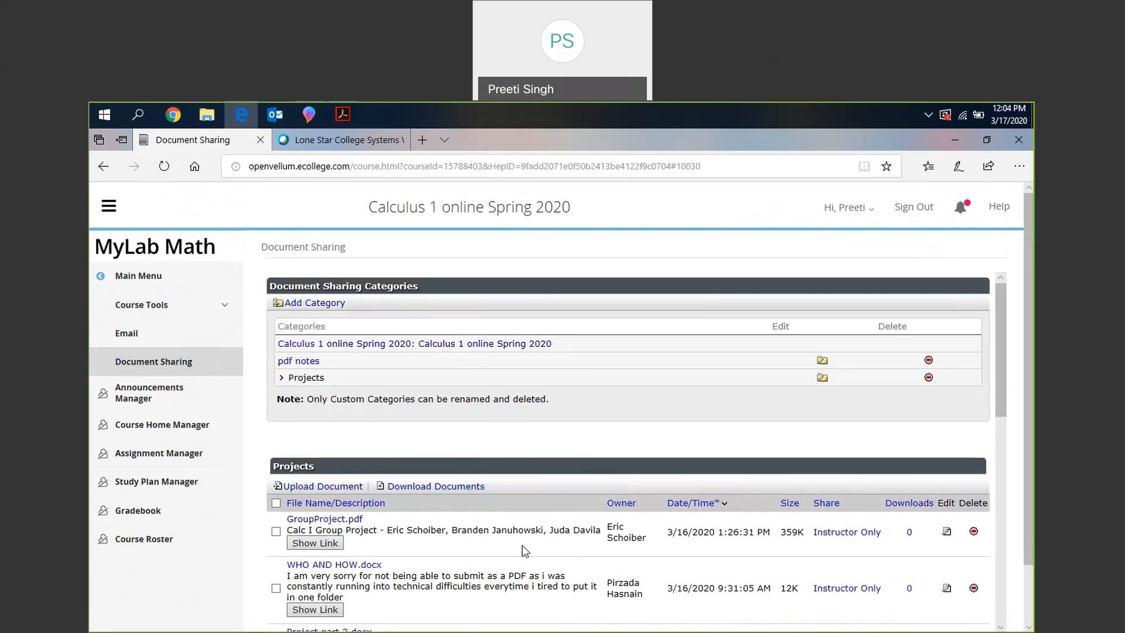
scroll(522, 545, down, 1)
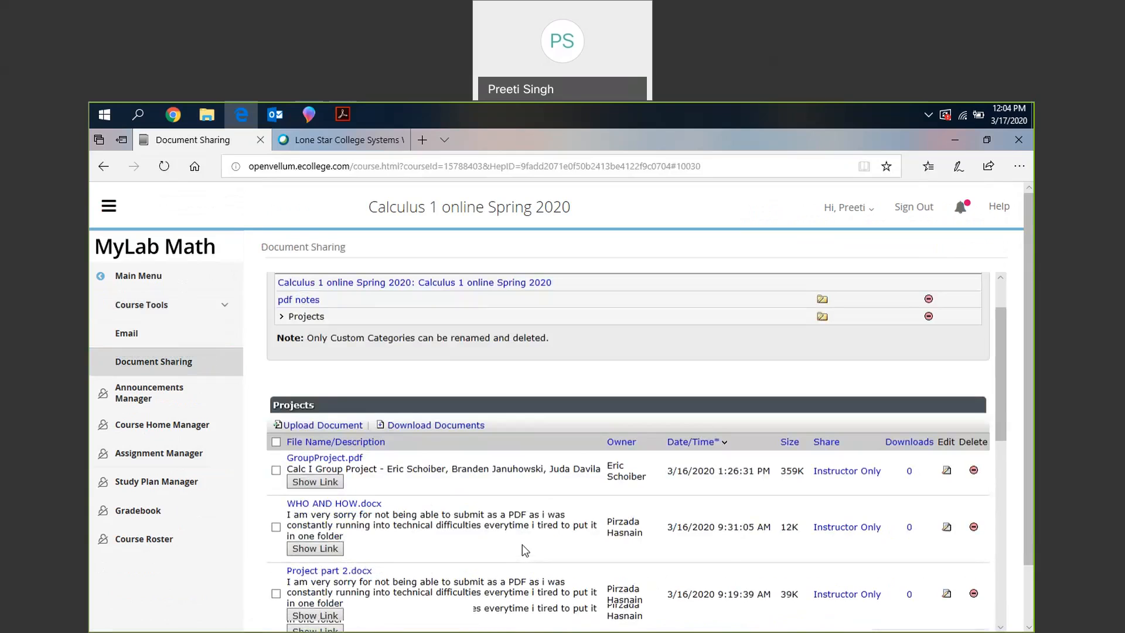
scroll(525, 550, down, 2)
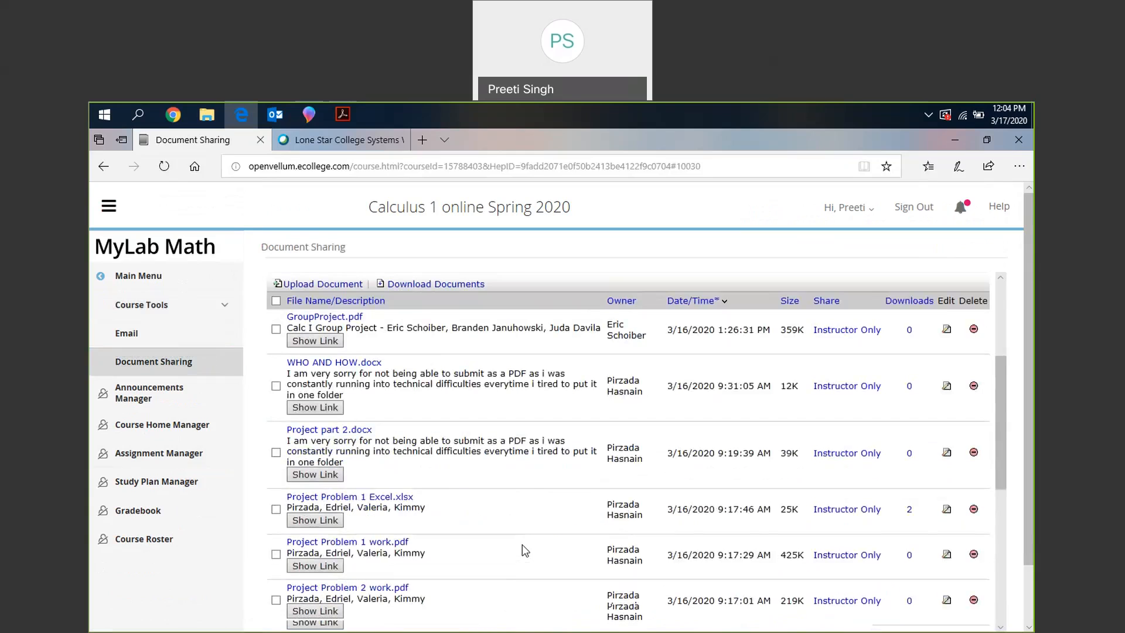
scroll(524, 549, down, 1)
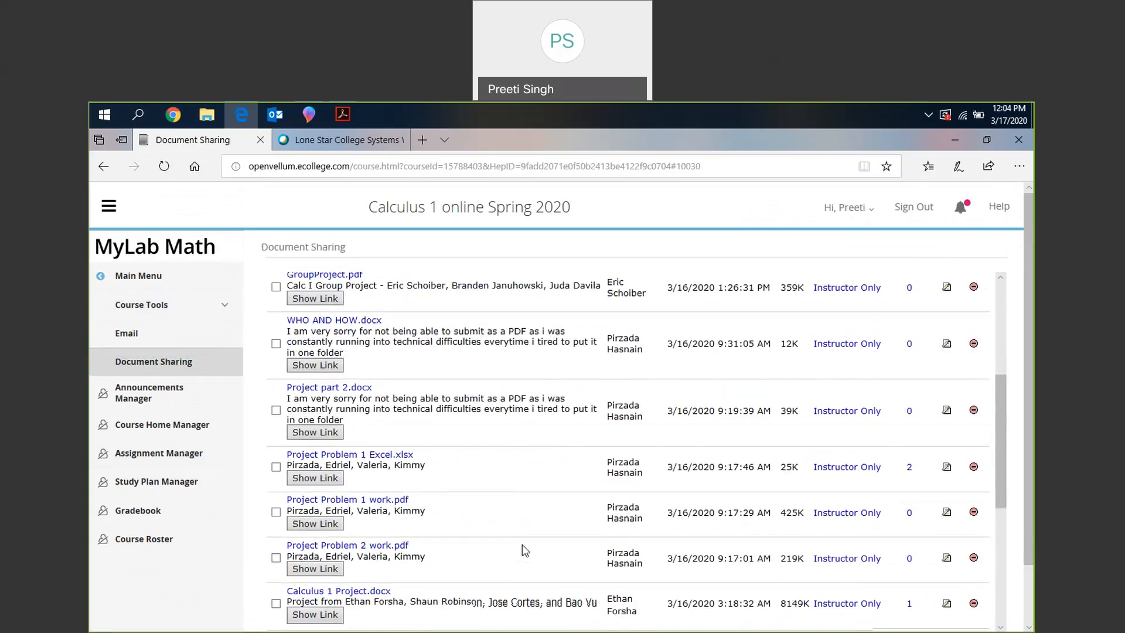
scroll(525, 551, up, 2)
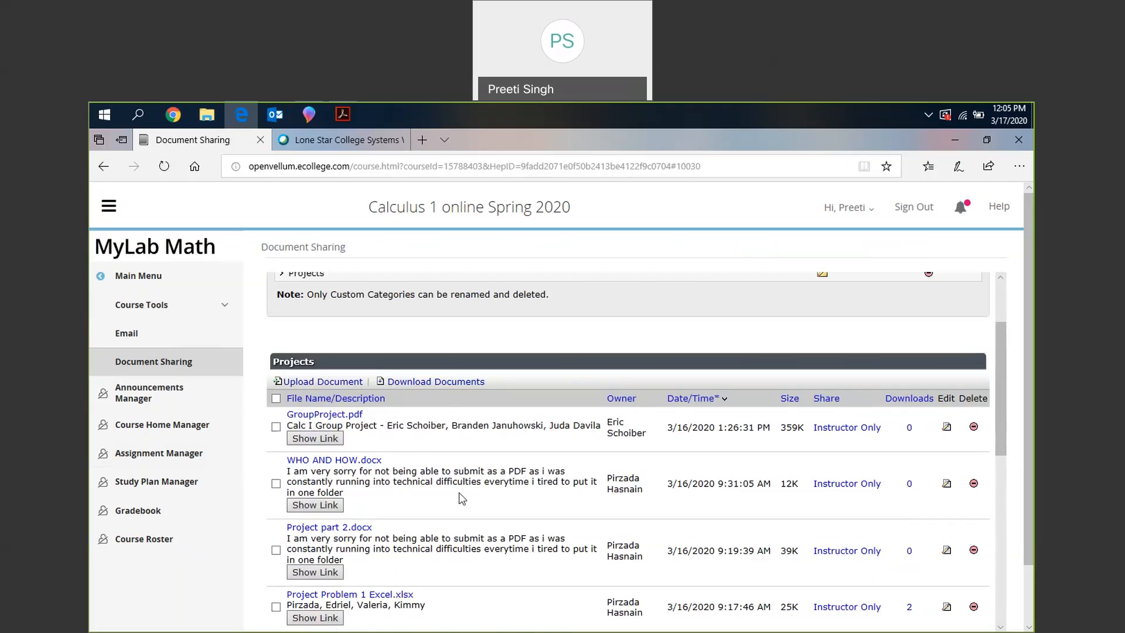
scroll(304, 354, up, 2)
scroll(304, 354, up, 1)
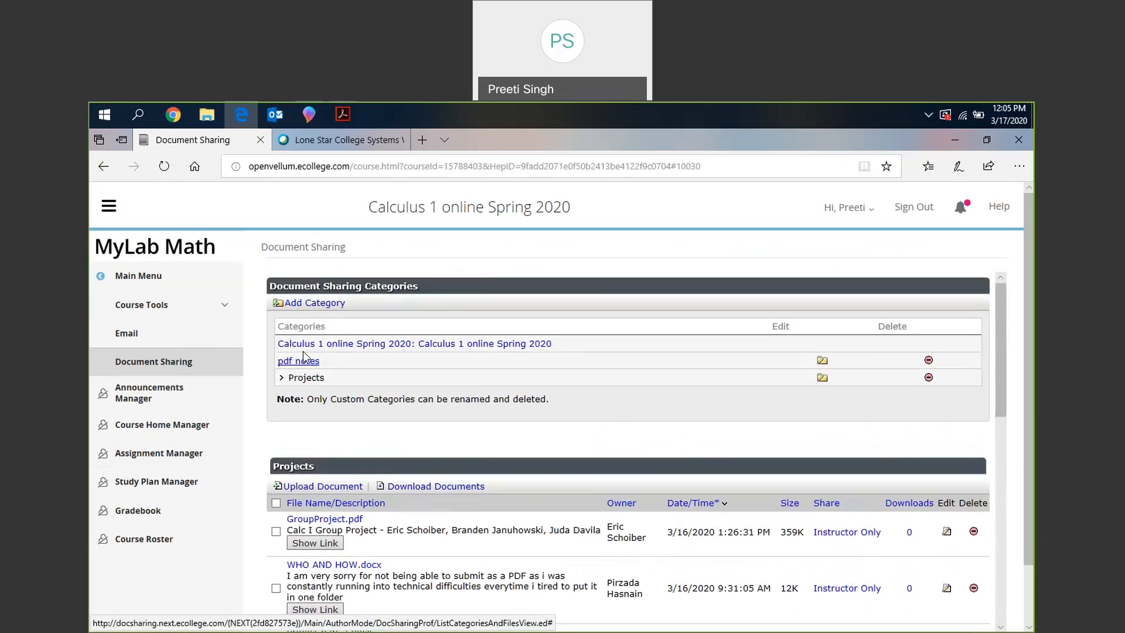
- Look through the shared documents in the pdf notes category
click(304, 358)
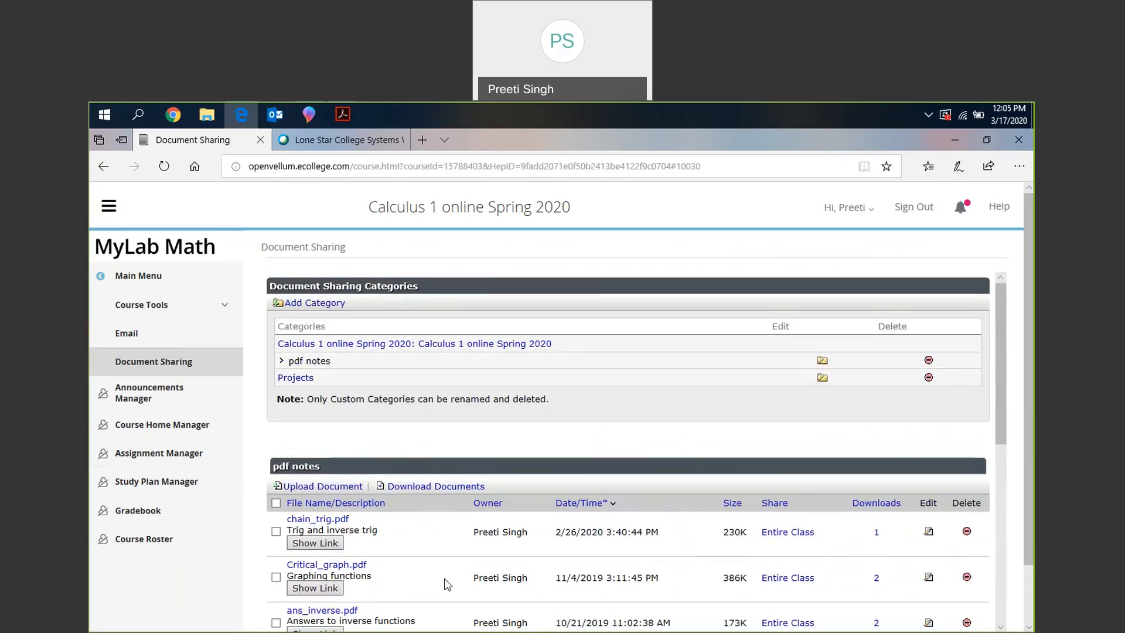
scroll(447, 584, down, 1)
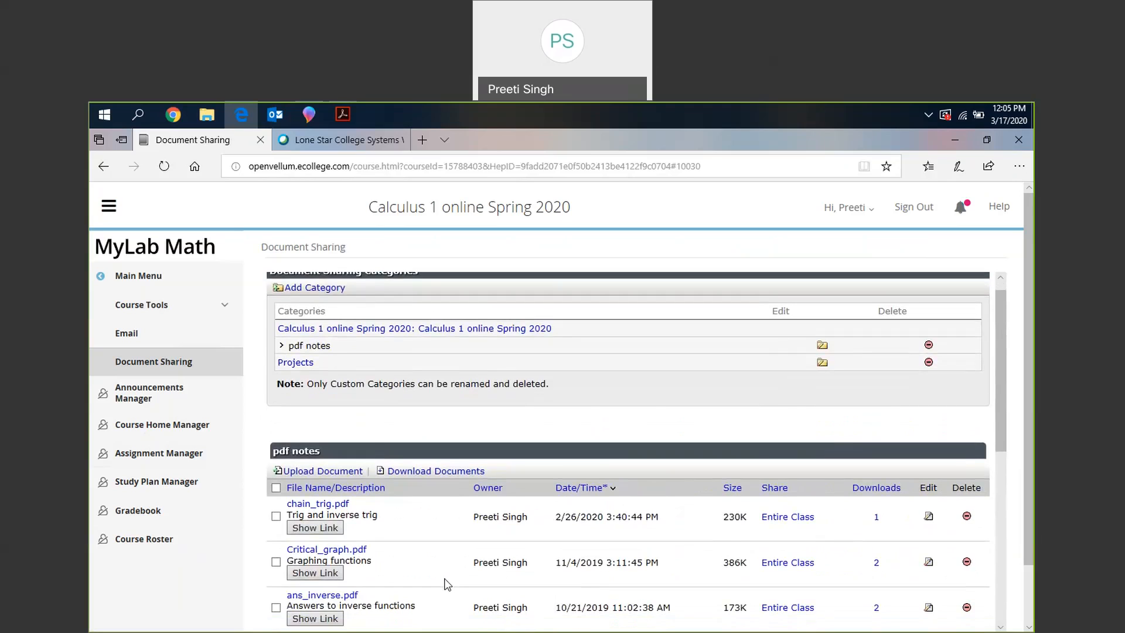
scroll(447, 584, down, 5)
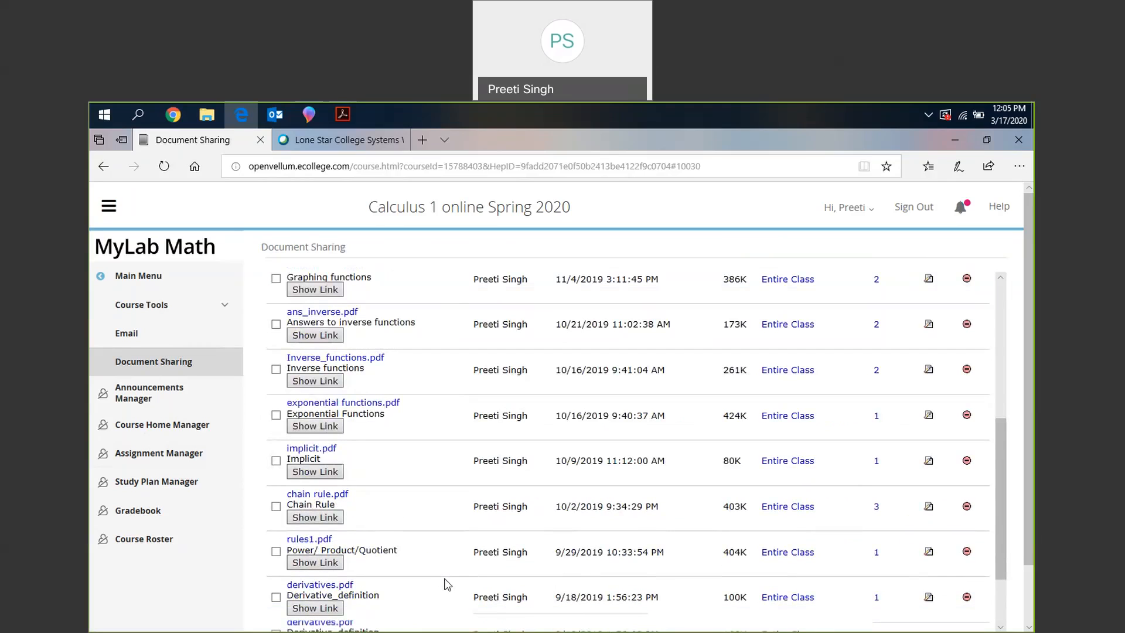
scroll(447, 584, down, 2)
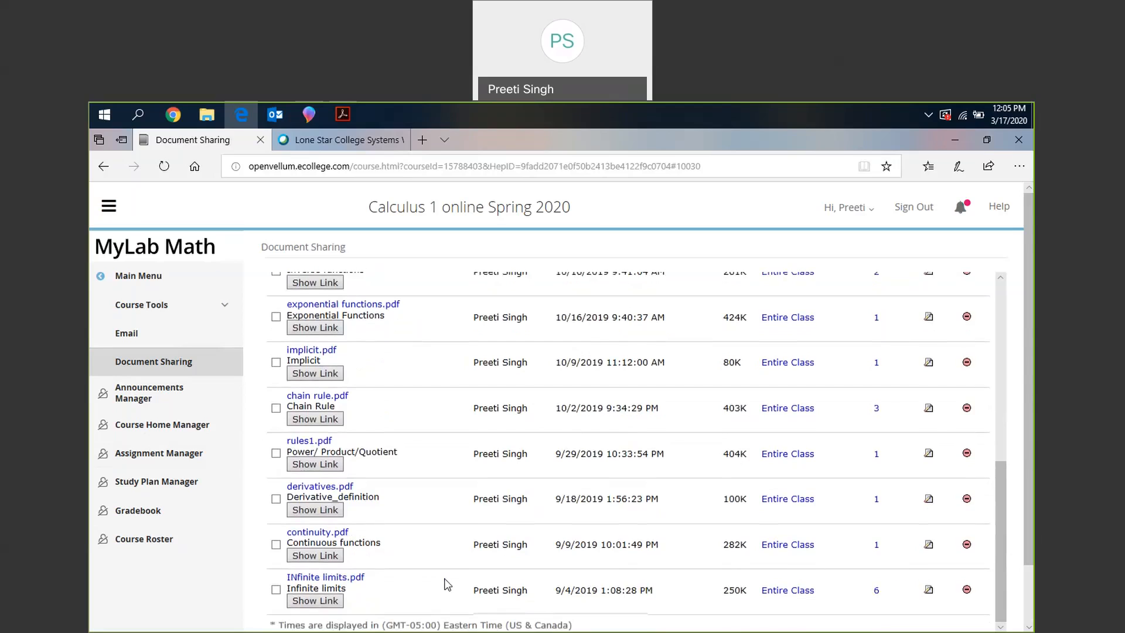
scroll(447, 584, up, 4)
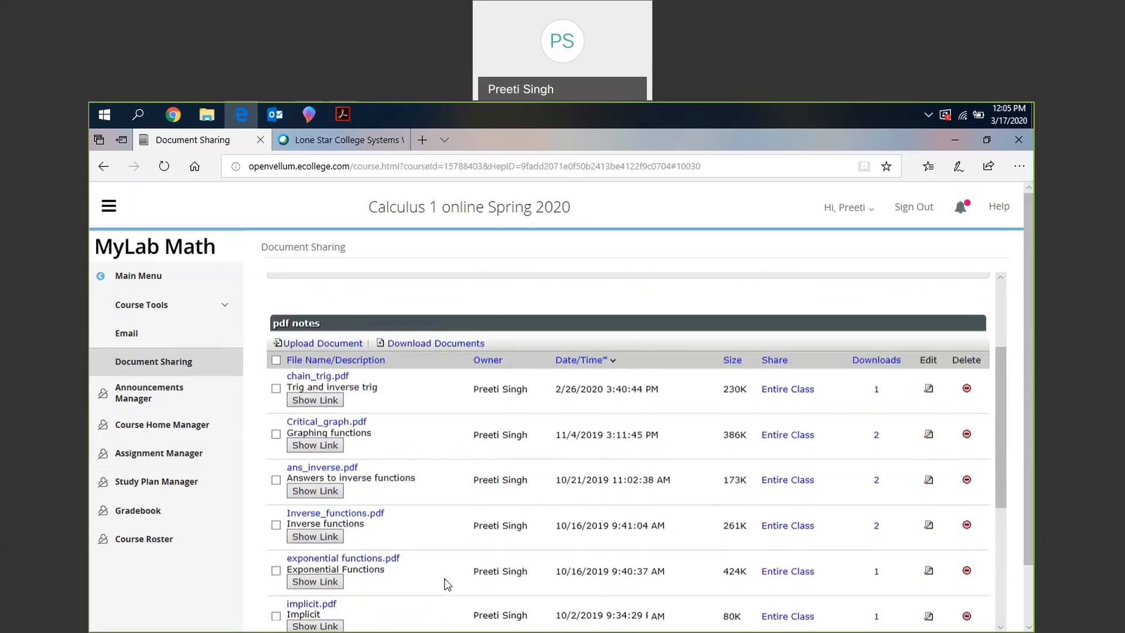
scroll(447, 583, down, 4)
scroll(693, 489, up, 6)
- Begin a document upload in pdf notes, share it with Entire Class, and leave the form for the main menu
click(331, 487)
click(300, 391)
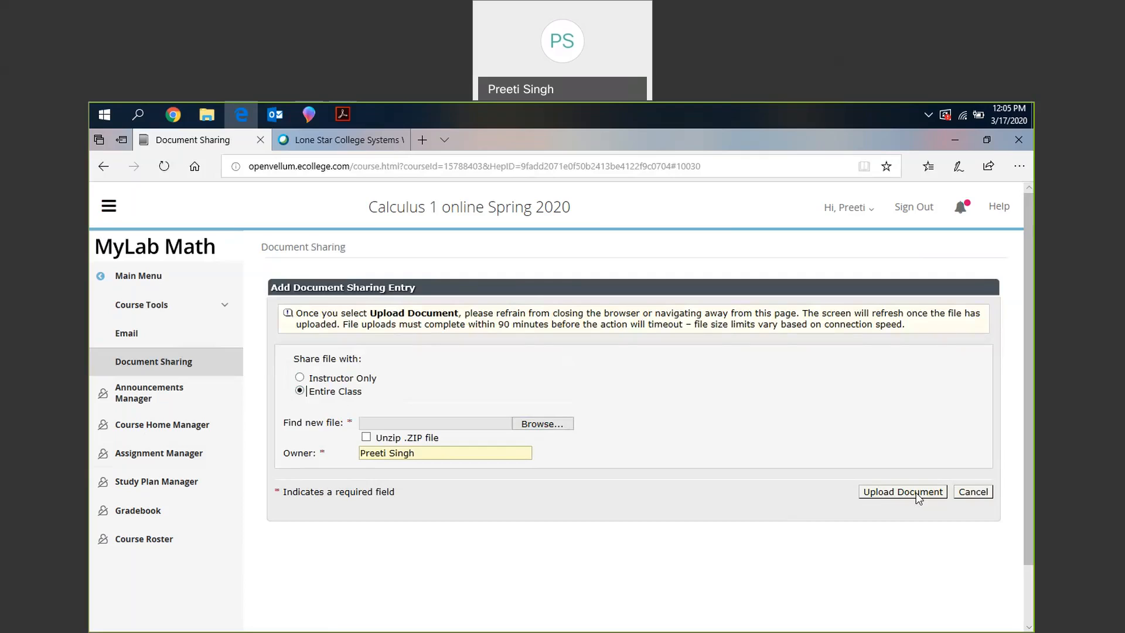
click(155, 289)
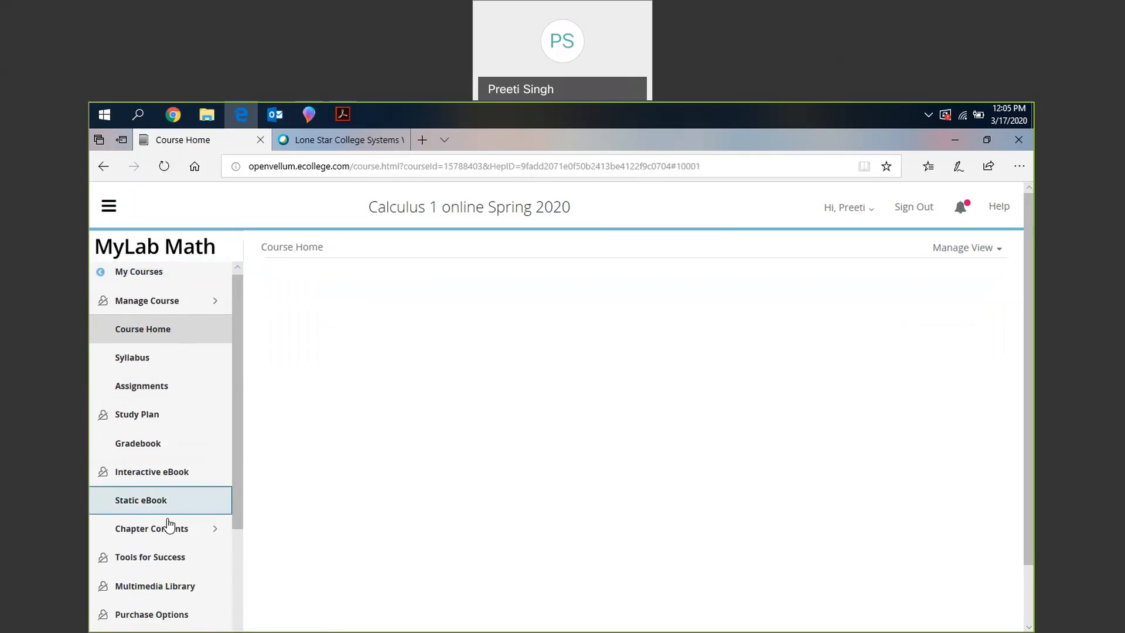
- Look through the items of the main course menu
scroll(168, 525, down, 5)
scroll(168, 526, down, 1)
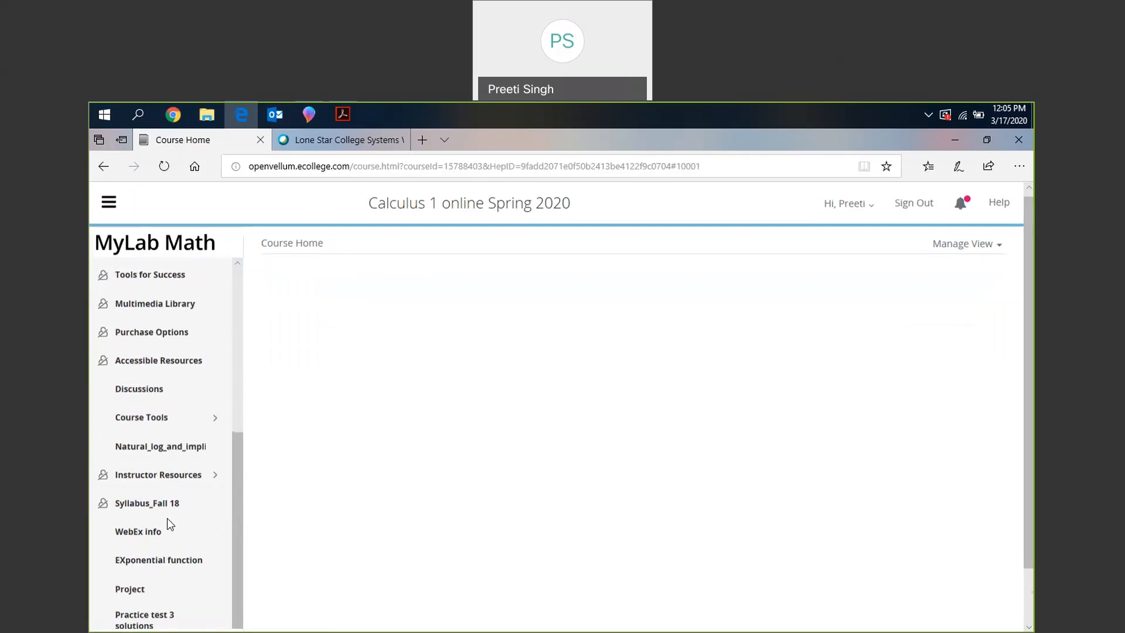
scroll(167, 519, up, 3)
scroll(167, 519, down, 3)
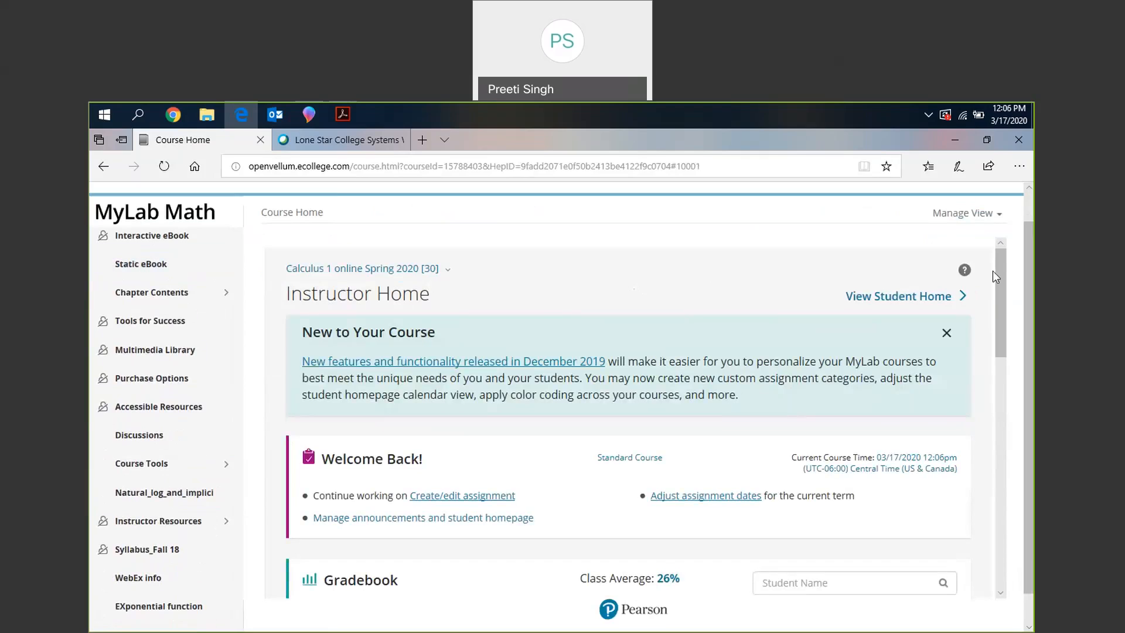
scroll(170, 345, up, 3)
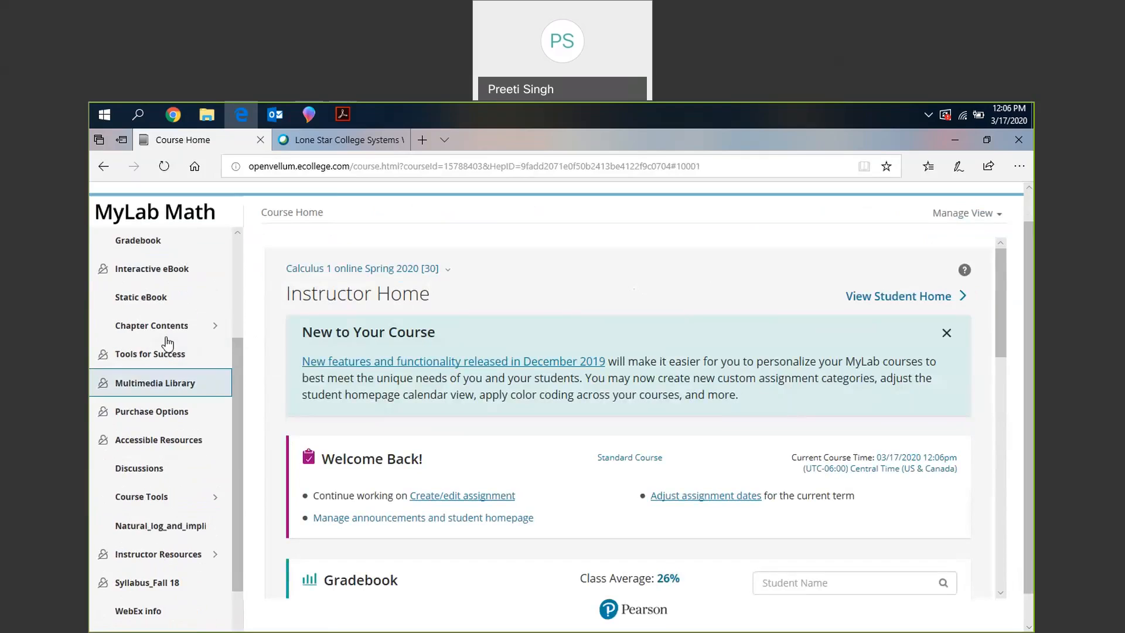
scroll(146, 320, up, 2)
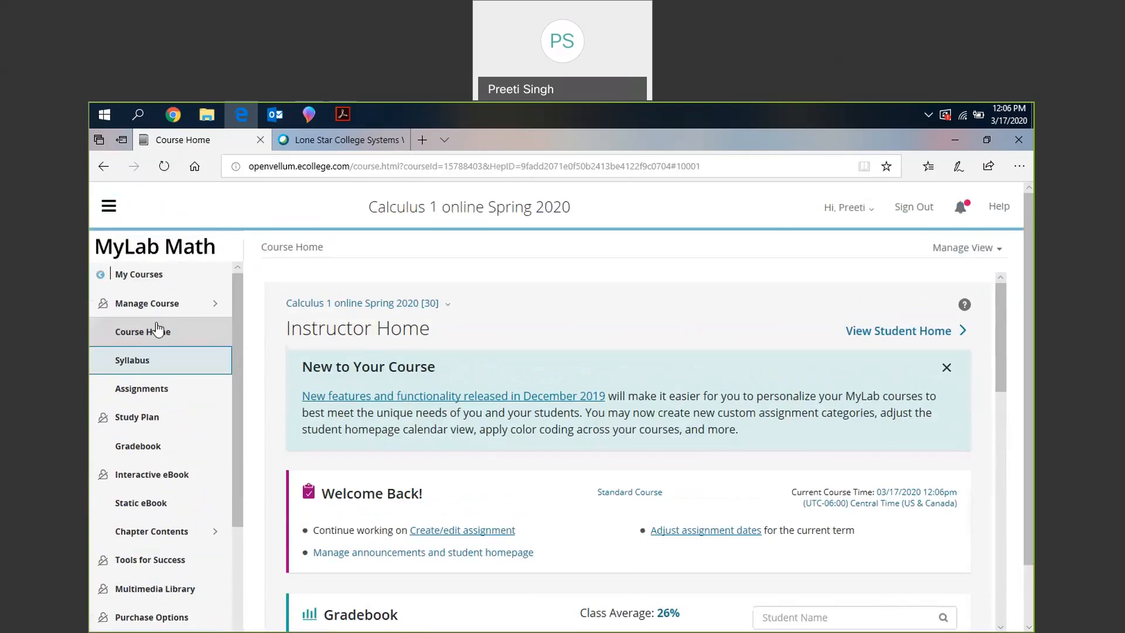
- Open the course menu for editing and name a new menu item "Emergency changes in the syllabus"
click(162, 312)
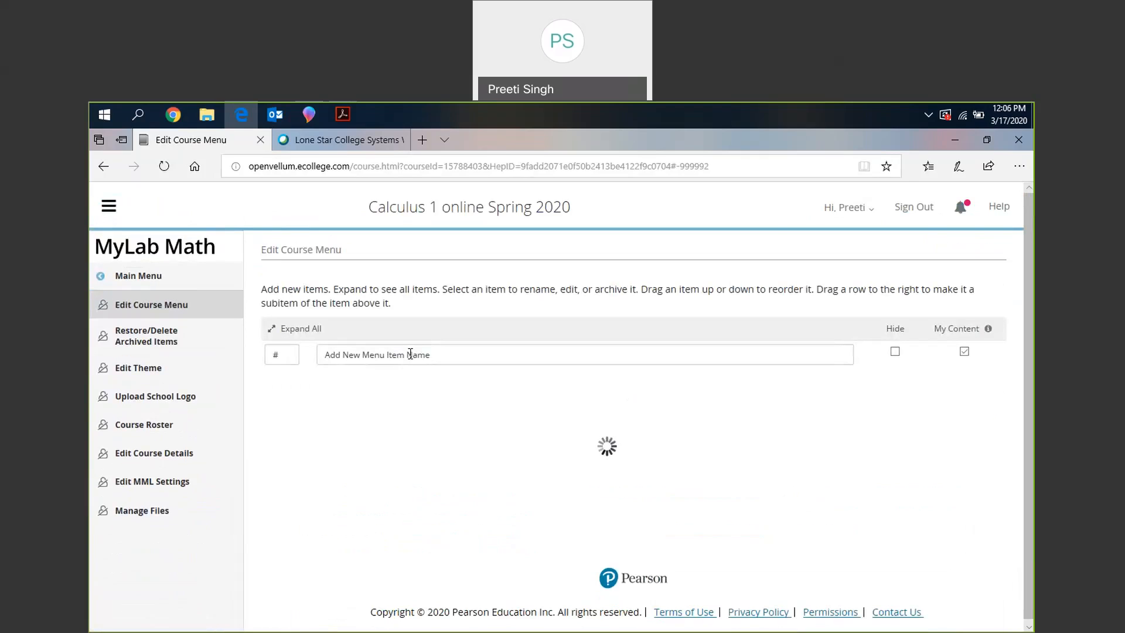
click(410, 354)
text(Emergency chan)
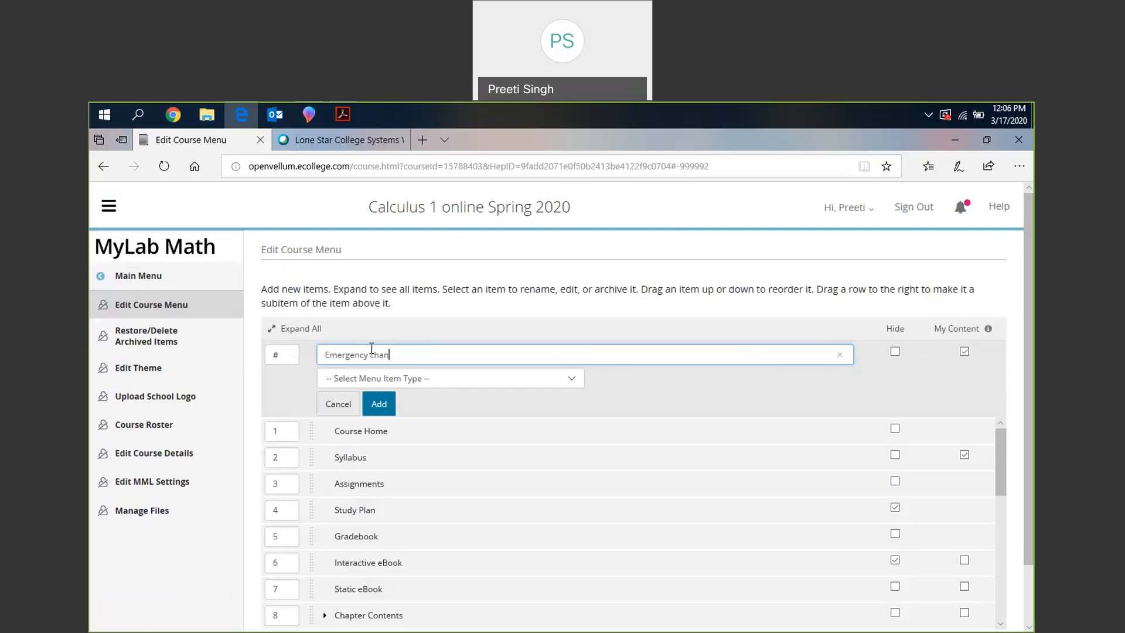
text(ges in the syllabus)
- Set the new menu item's type to Content Upload (PDF, HTML, media) and add it to the course menu
click(410, 384)
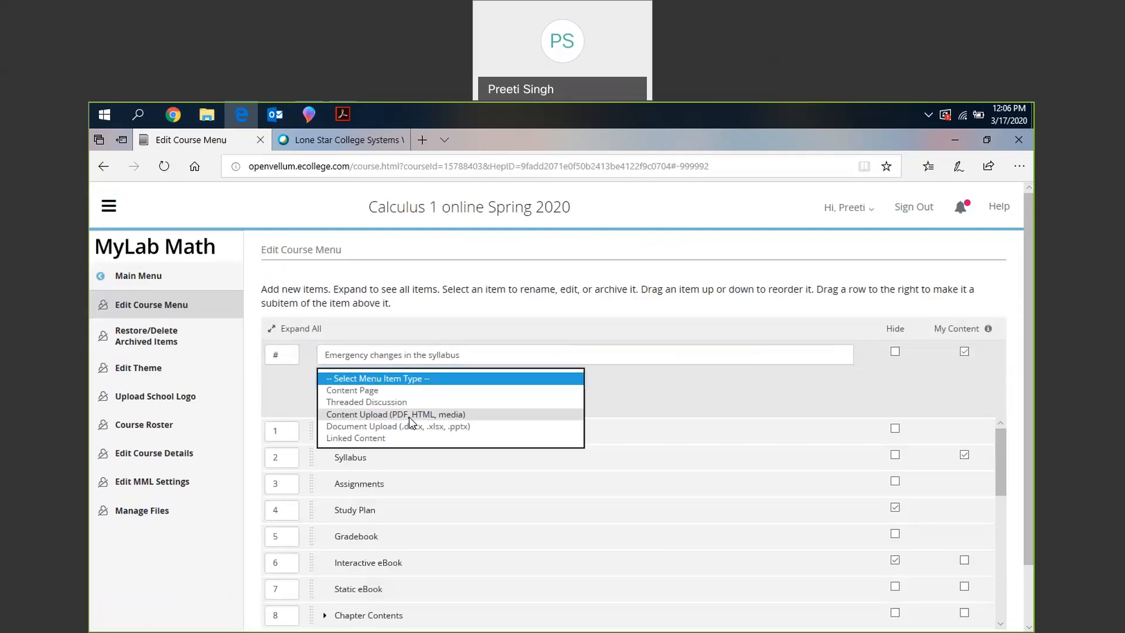
click(664, 379)
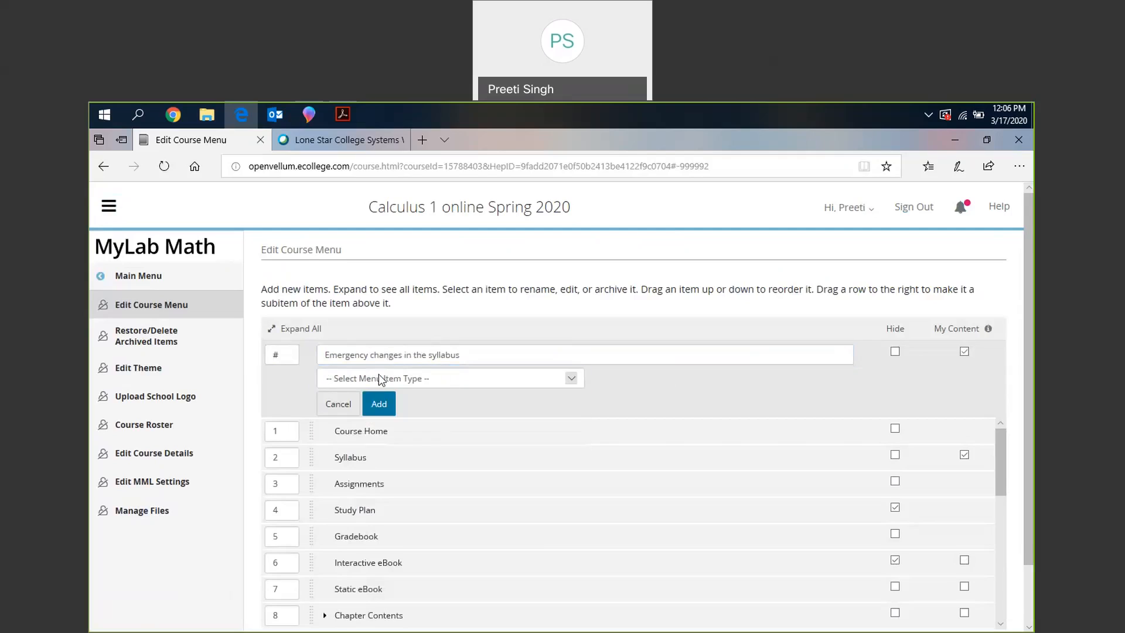
click(381, 379)
click(367, 417)
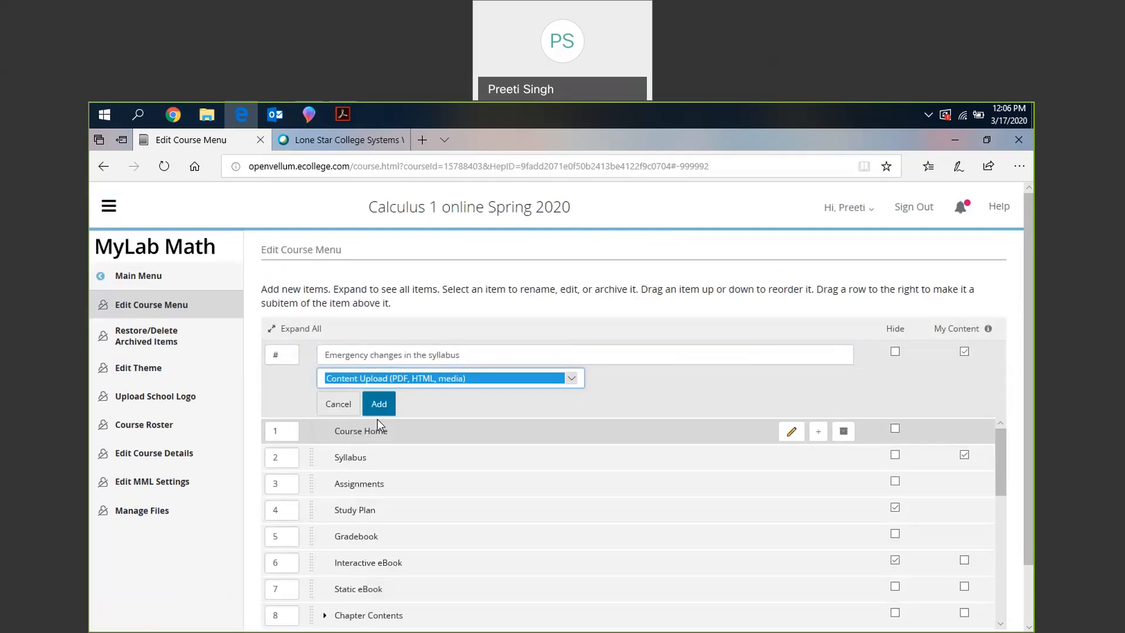
click(378, 404)
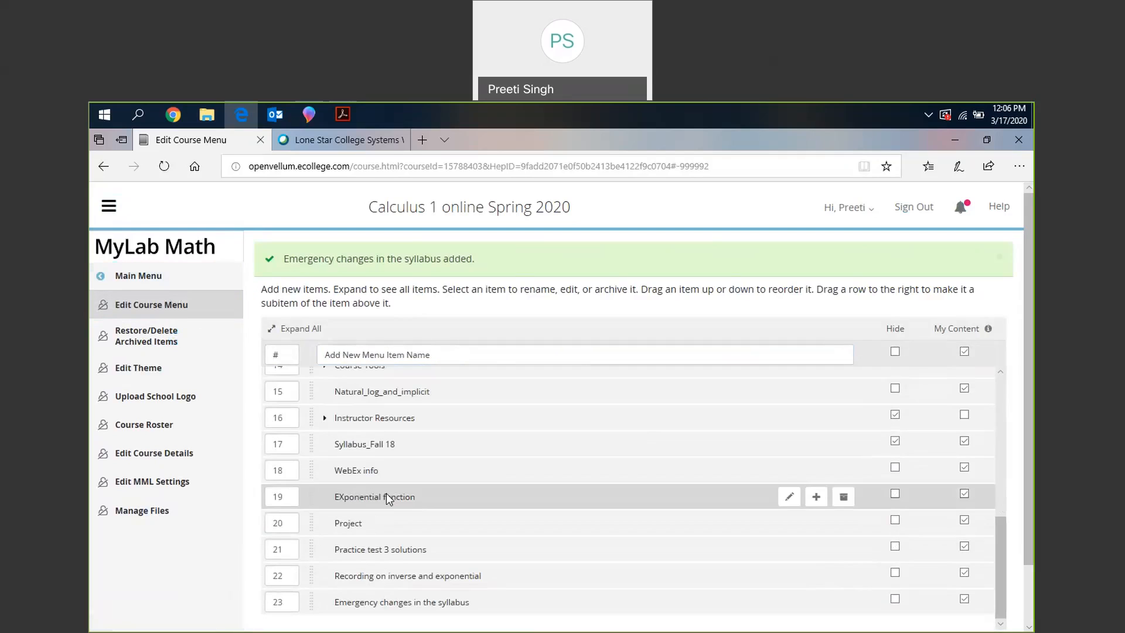
- Move the "Emergency changes in the syllabus" item directly below Syllabus and return to the main course menu
scroll(386, 497, down, 1)
drag(311, 528, 294, 359)
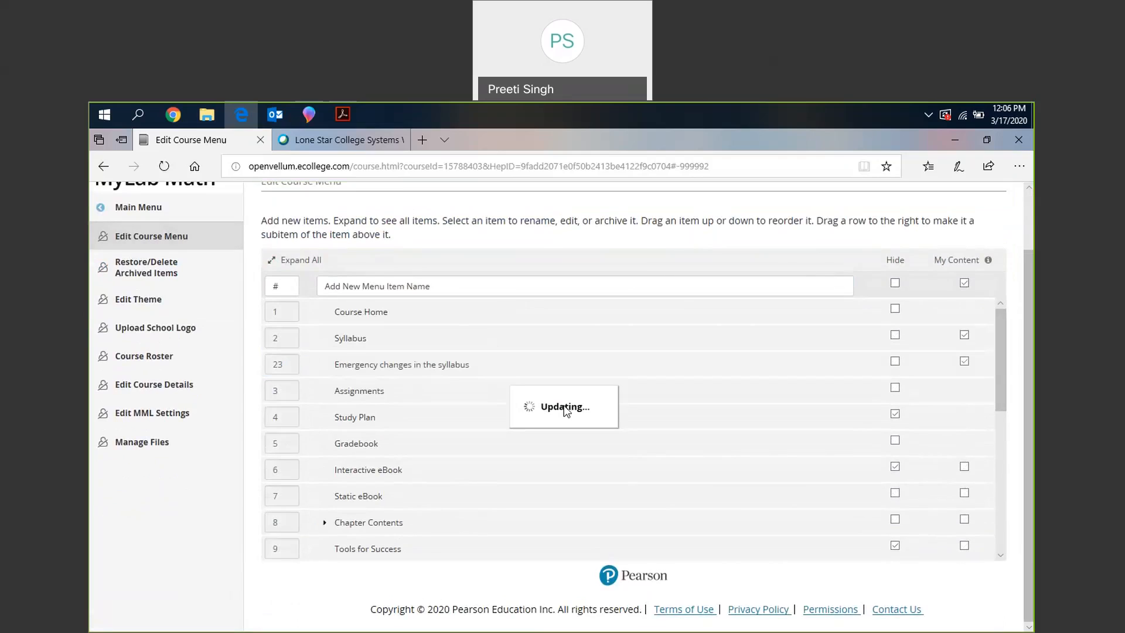
click(155, 213)
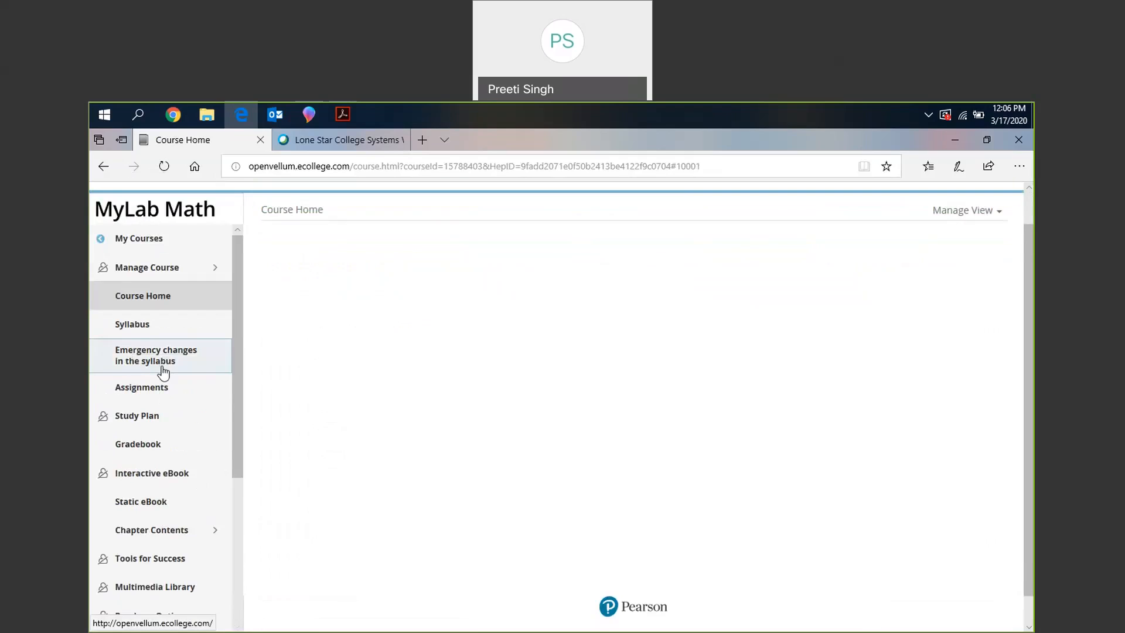
- Open the "Emergency changes in the syllabus" item and switch it to the Manage view to show its file upload form
click(163, 369)
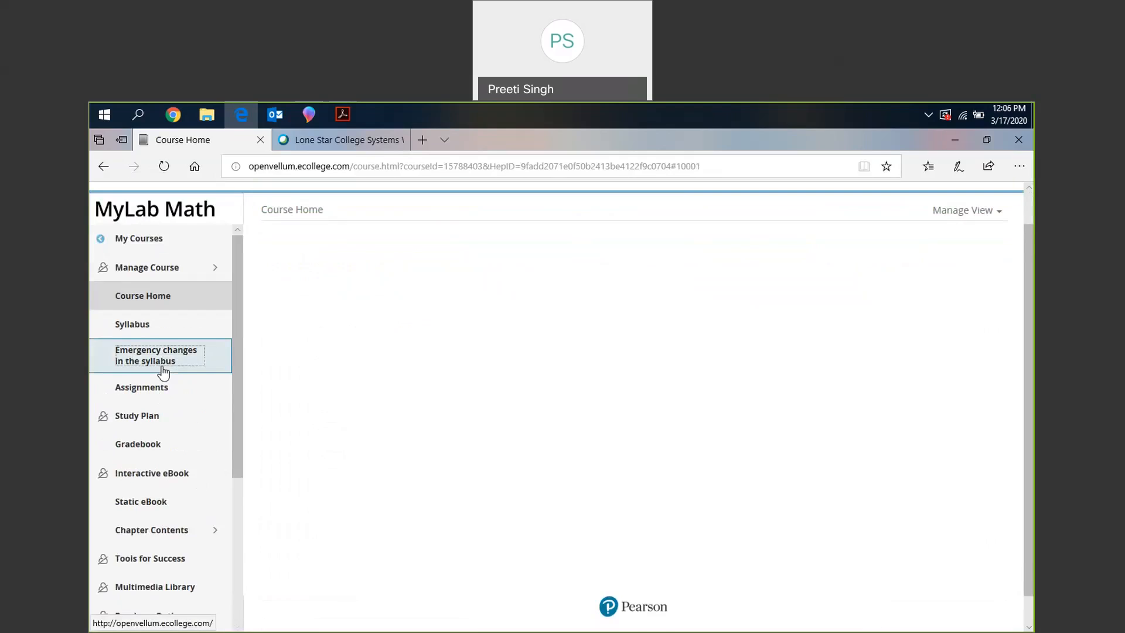
click(996, 249)
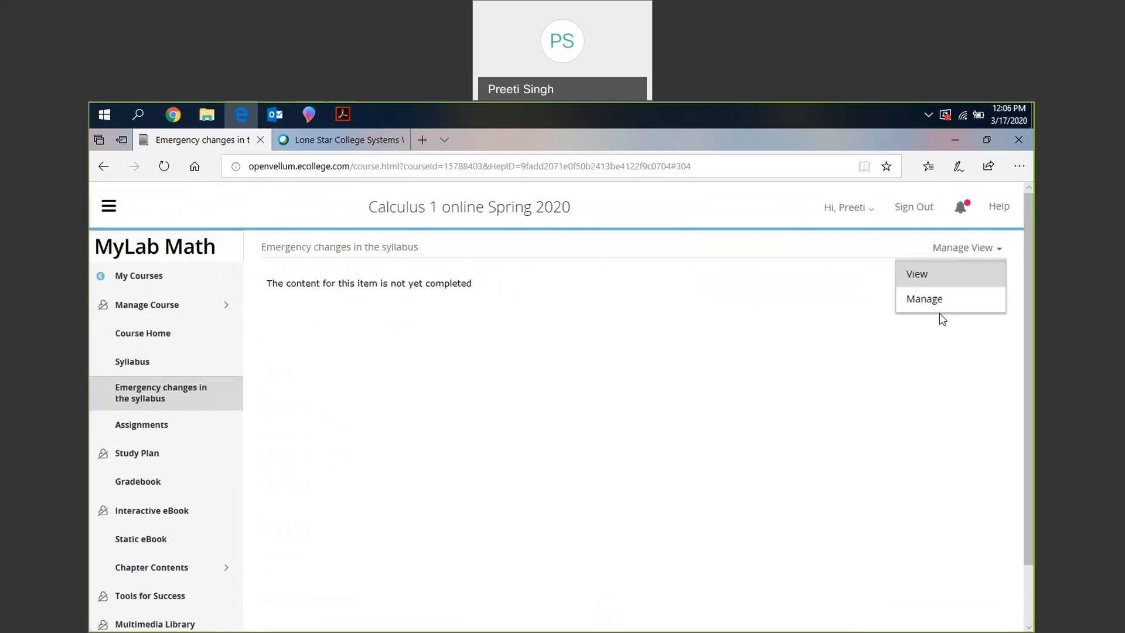
click(954, 300)
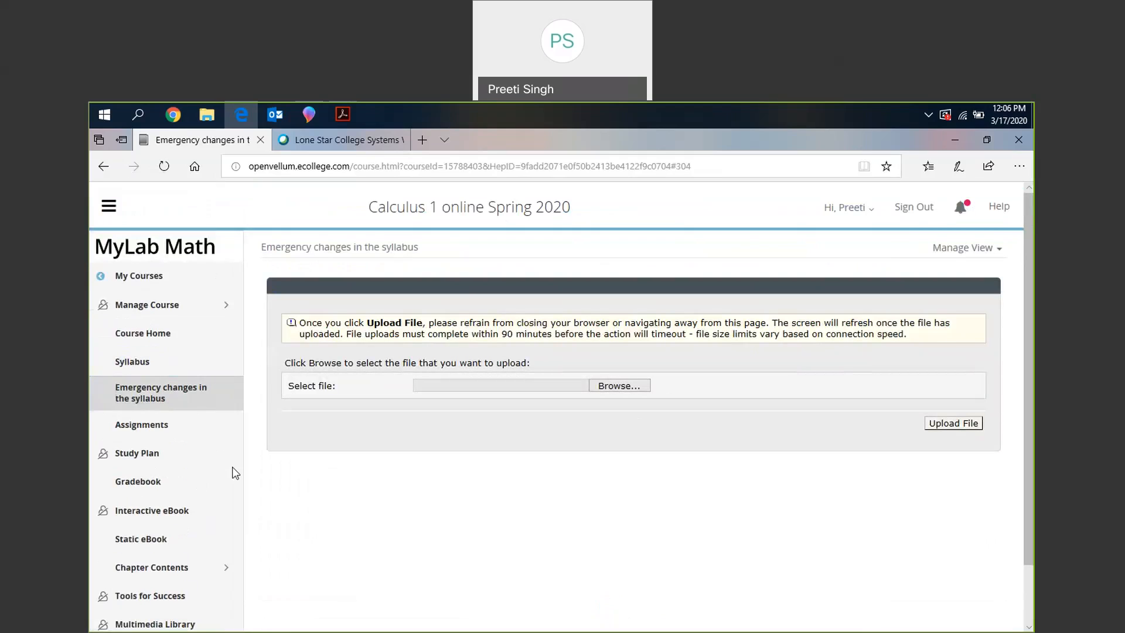
- Open the Natural_log_and_implicit course menu item and look through its document on natural log and implicit differentiation
scroll(171, 577, down, 4)
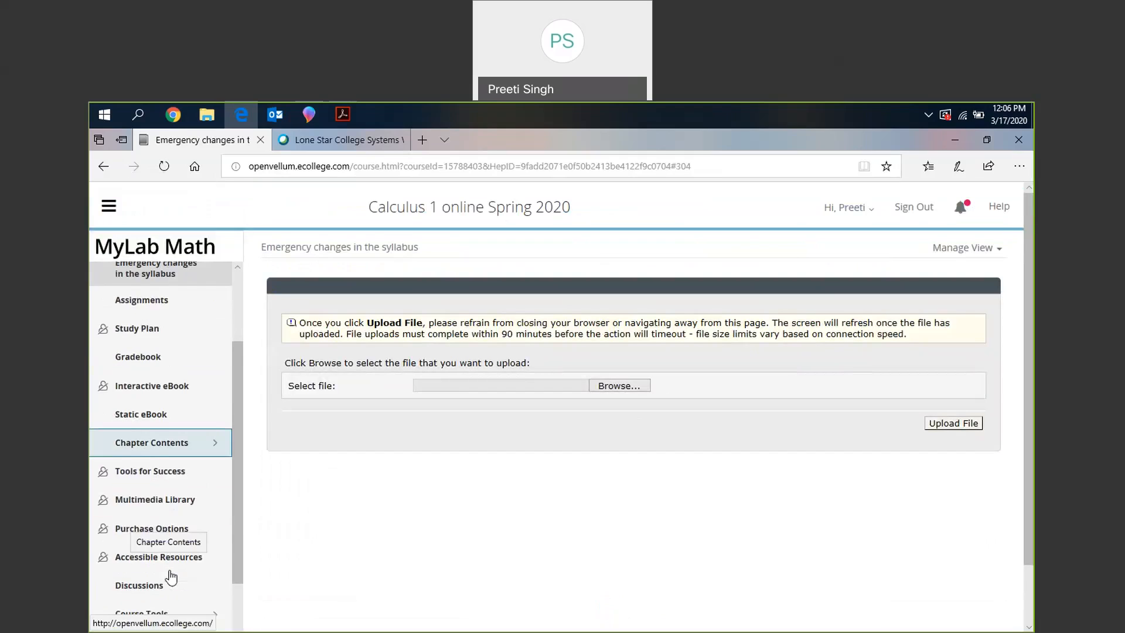
click(149, 495)
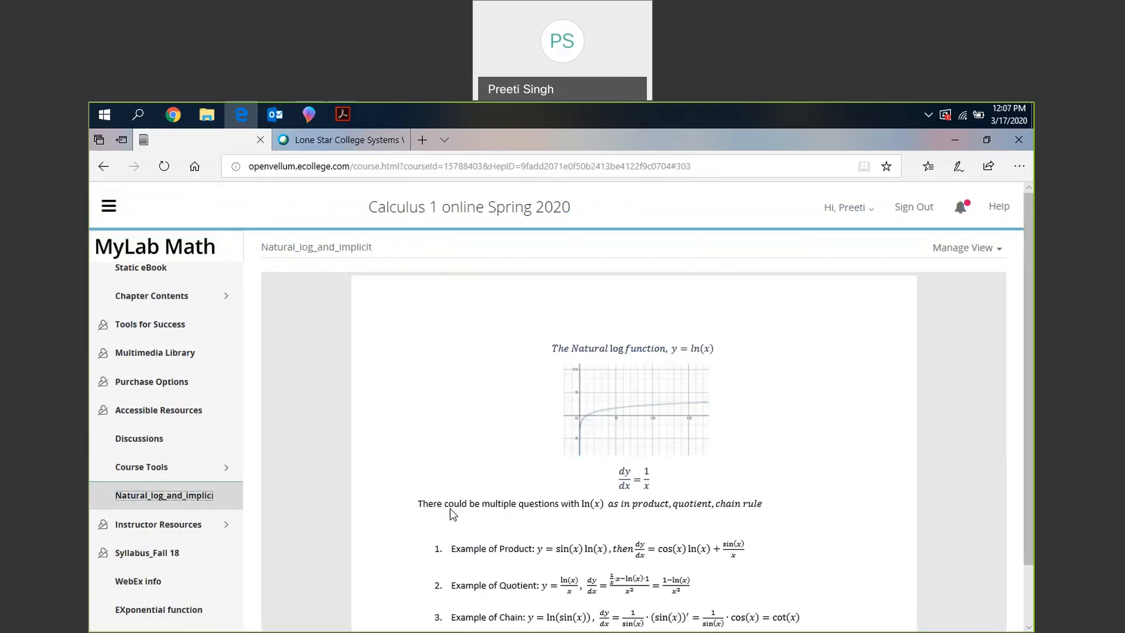
scroll(663, 541, down, 3)
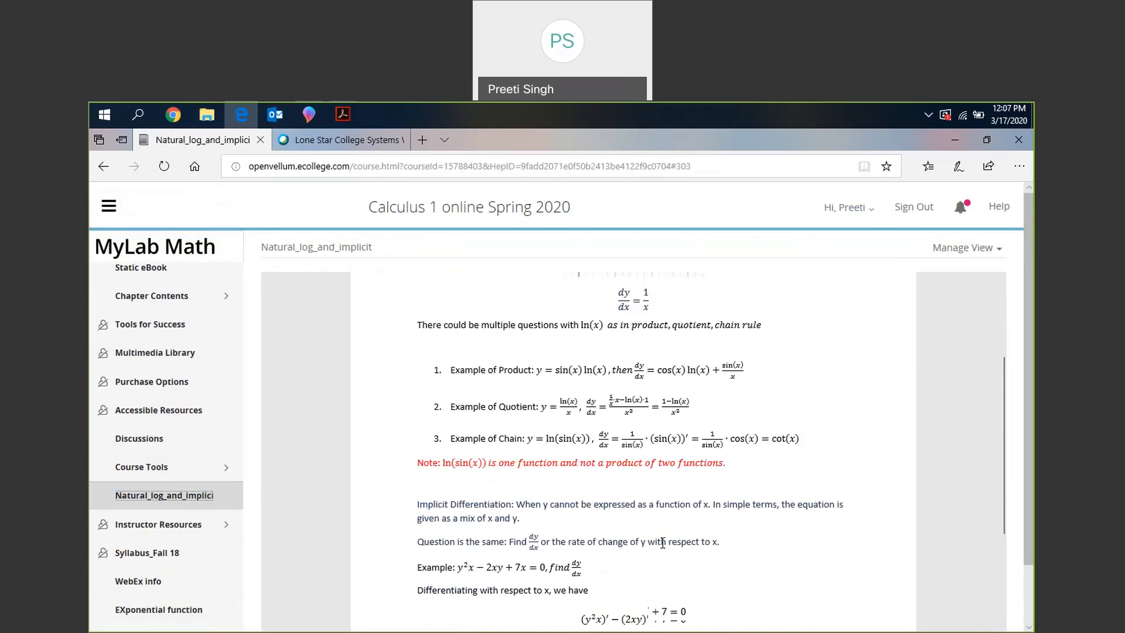
scroll(662, 542, down, 2)
scroll(663, 542, down, 2)
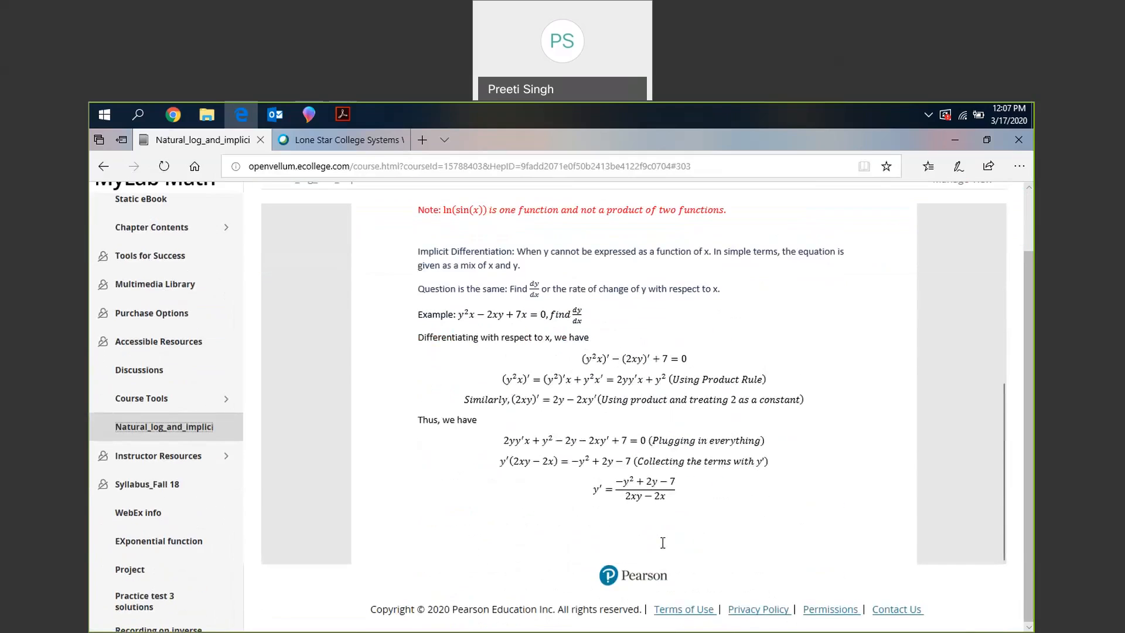
scroll(662, 542, up, 2)
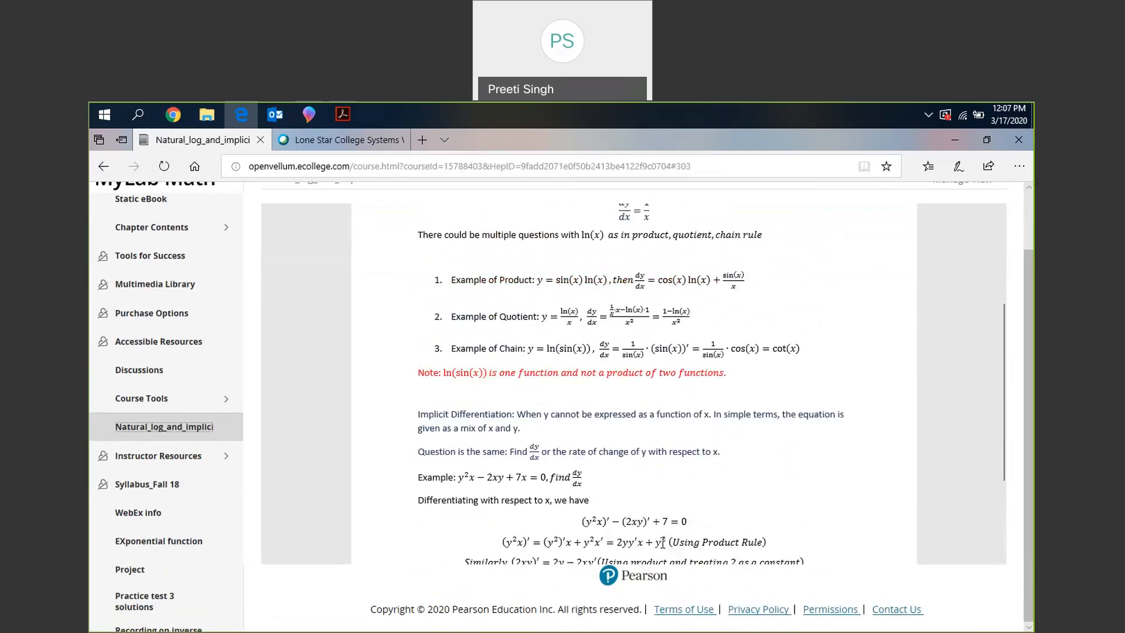
scroll(662, 542, up, 3)
scroll(195, 227, up, 5)
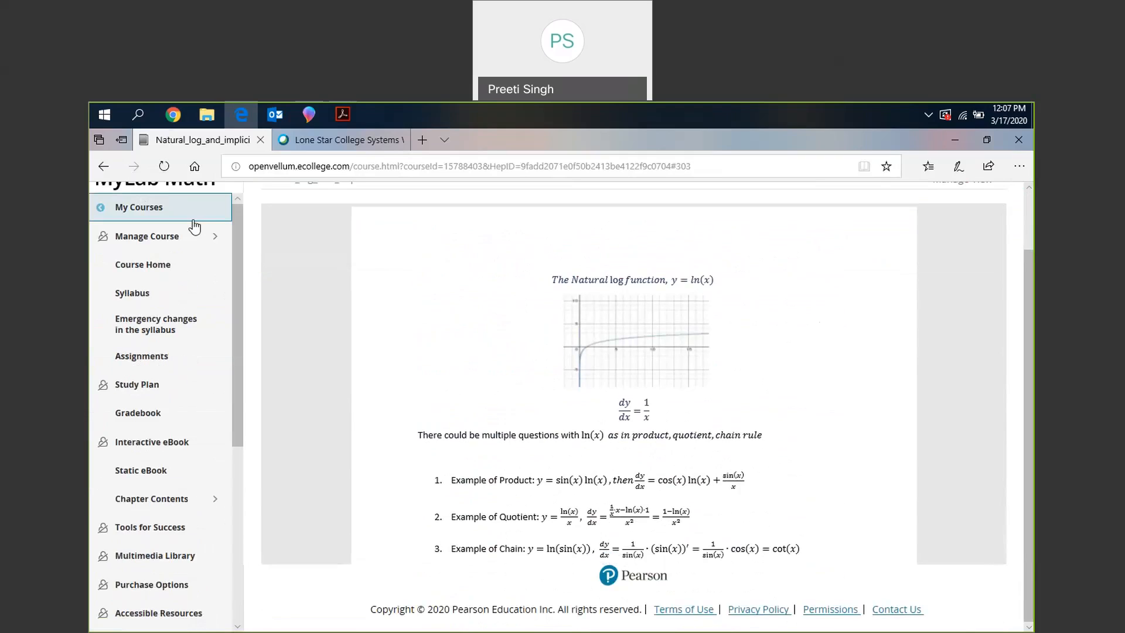